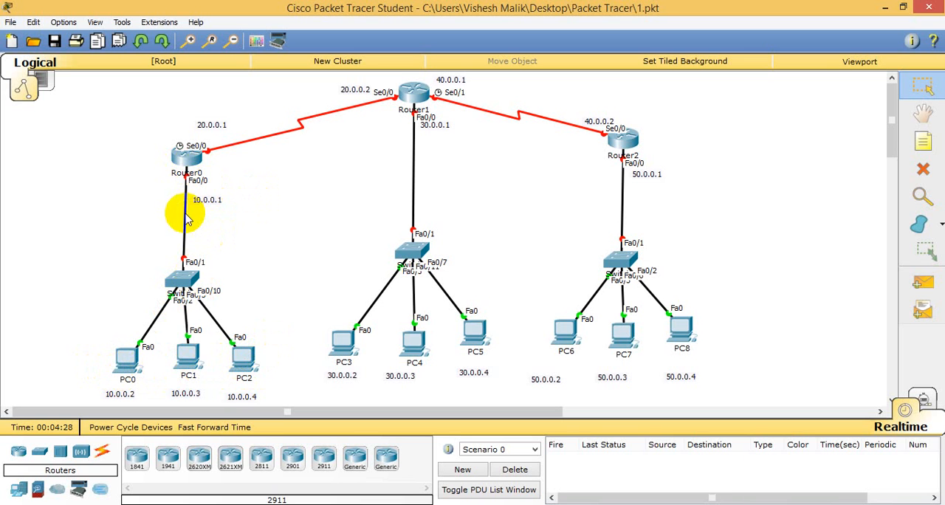
Slightly reposition the 10.0.0.1 label, Router2 and the 50.0.0.1 label beside its Fa0/0 link.
{"action": "mouse_move", "coordinate": [210, 209]}
{"action": "left_mouse_down"}
{"action": "mouse_move", "coordinate": [235, 194]}
{"action": "mouse_move", "coordinate": [212, 207]}
{"action": "left_mouse_up"}
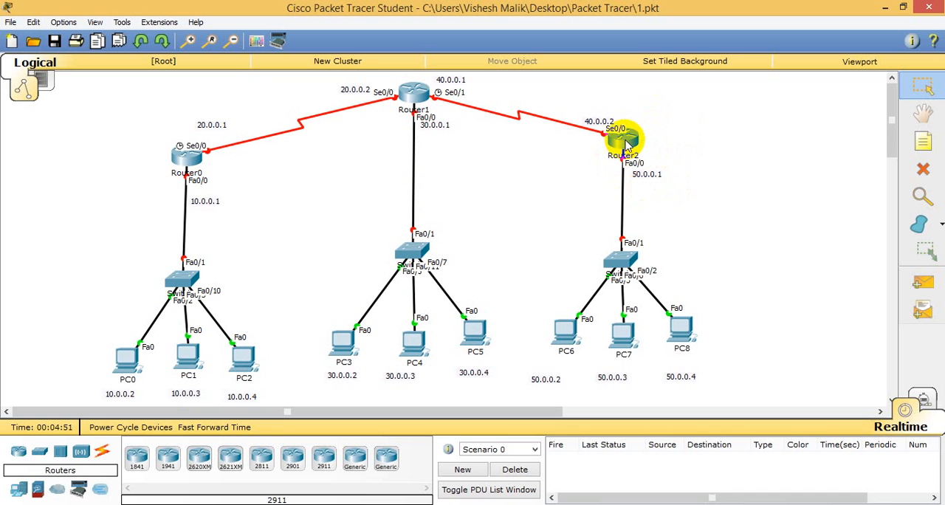
{"action": "left_click_drag", "start_coordinate": [626, 146], "coordinate": [629, 149]}
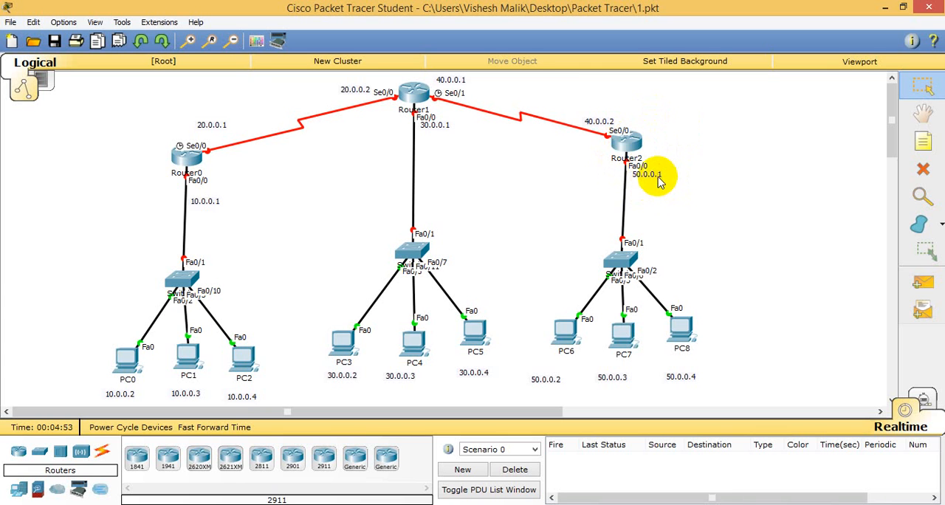
{"action": "left_click_drag", "start_coordinate": [657, 177], "coordinate": [657, 182]}
{"action": "left_click", "coordinate": [697, 181]}
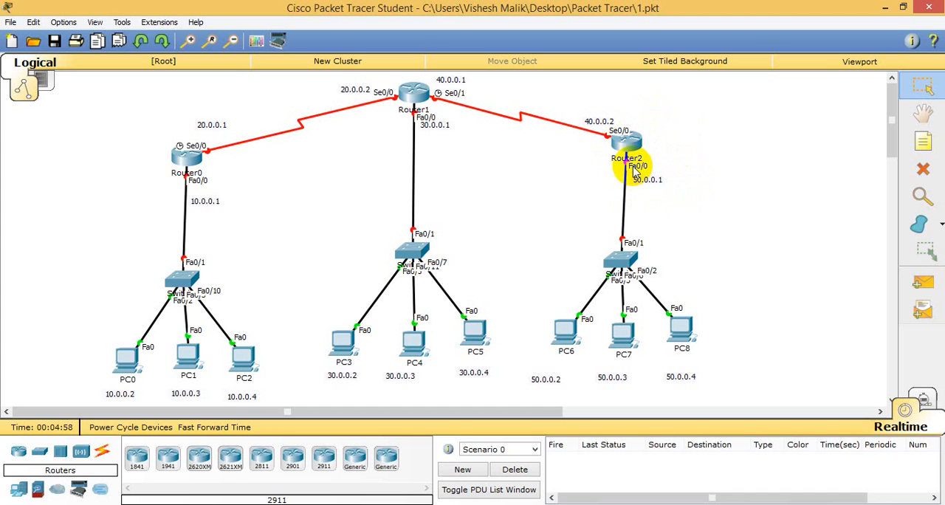
Move the 50.0.0.2 address label directly beneath PC6 and deselect it.
{"action": "left_click", "coordinate": [565, 371]}
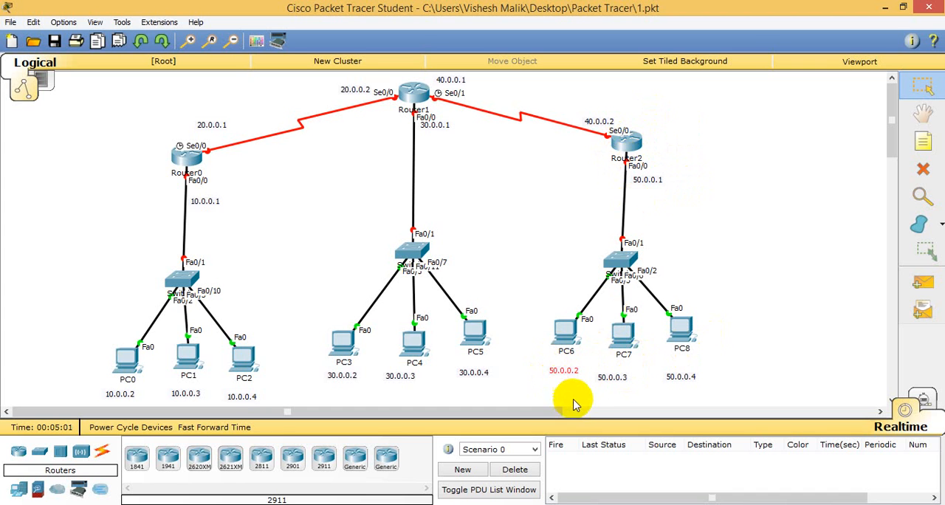
{"action": "left_click", "coordinate": [583, 395]}
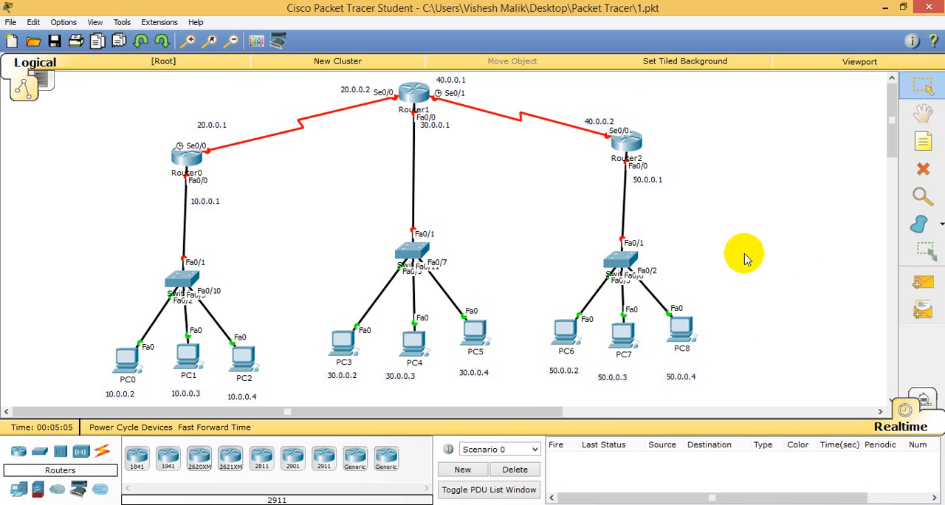
{"action": "left_click", "coordinate": [700, 199]}
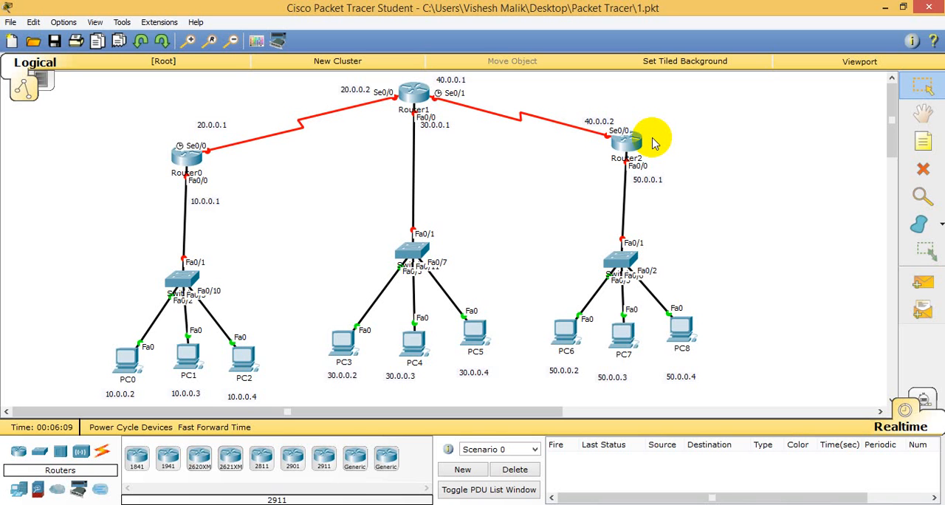
{"action": "left_click", "coordinate": [688, 163]}
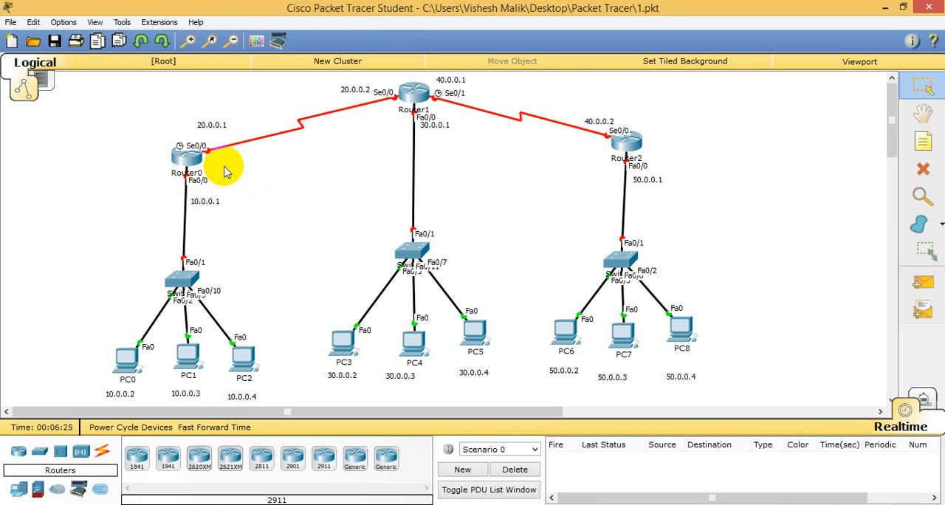
Open Router0's command line interface, maximize its window and start the console session at the Router> prompt.
{"action": "left_click", "coordinate": [188, 158]}
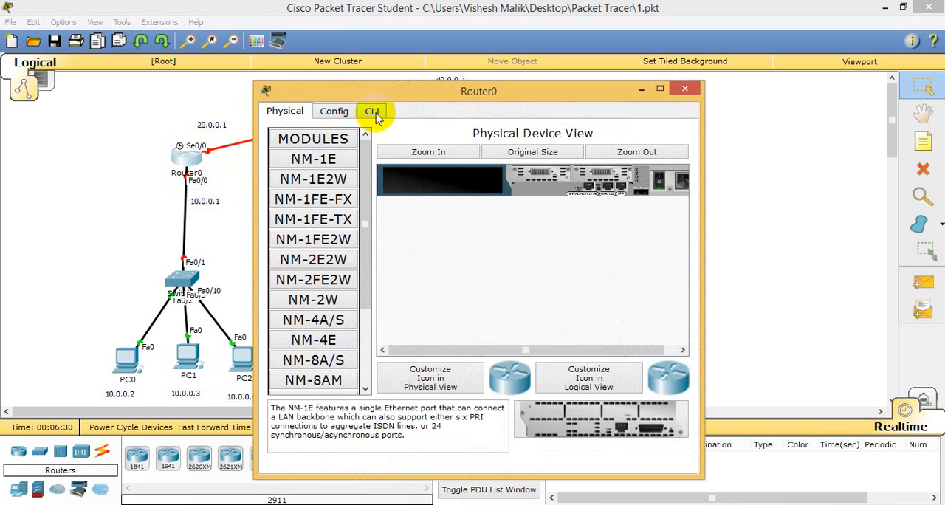
{"action": "left_click", "coordinate": [334, 112]}
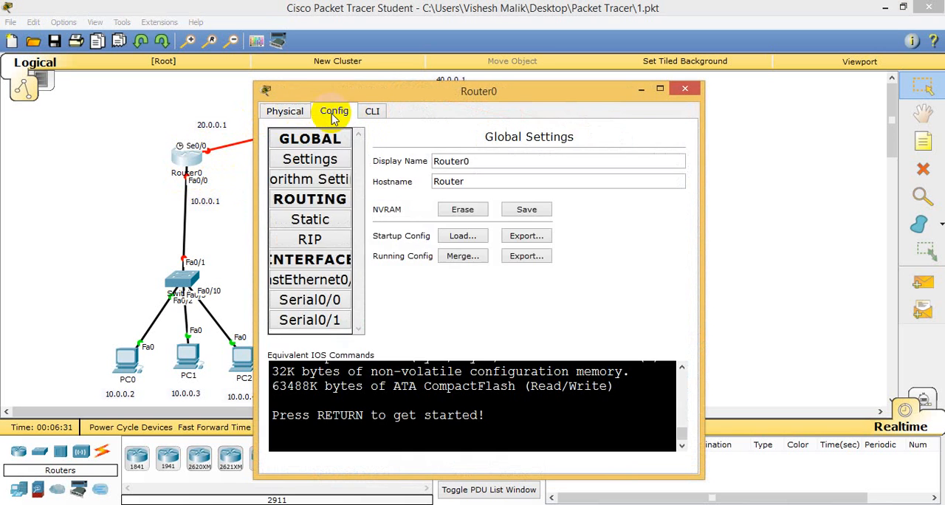
{"action": "left_click", "coordinate": [372, 115]}
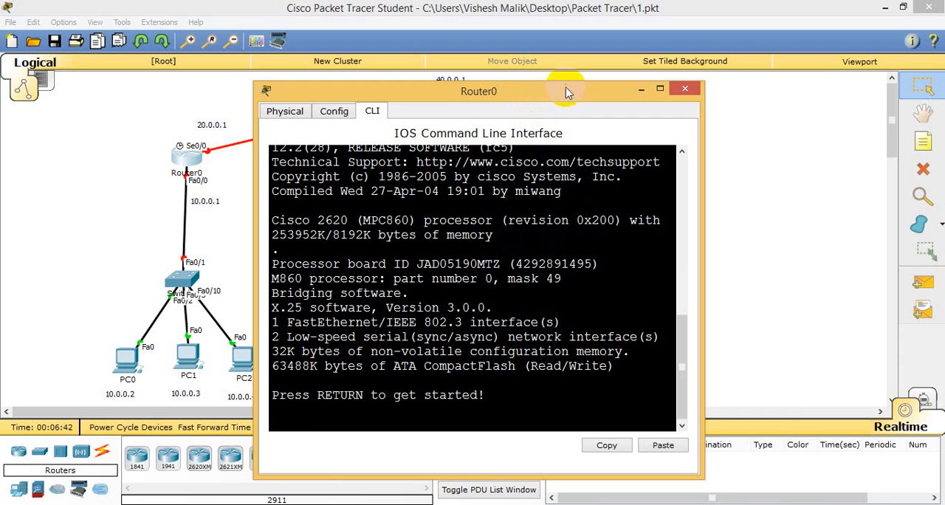
{"action": "left_click_drag", "start_coordinate": [566, 87], "coordinate": [697, 29]}
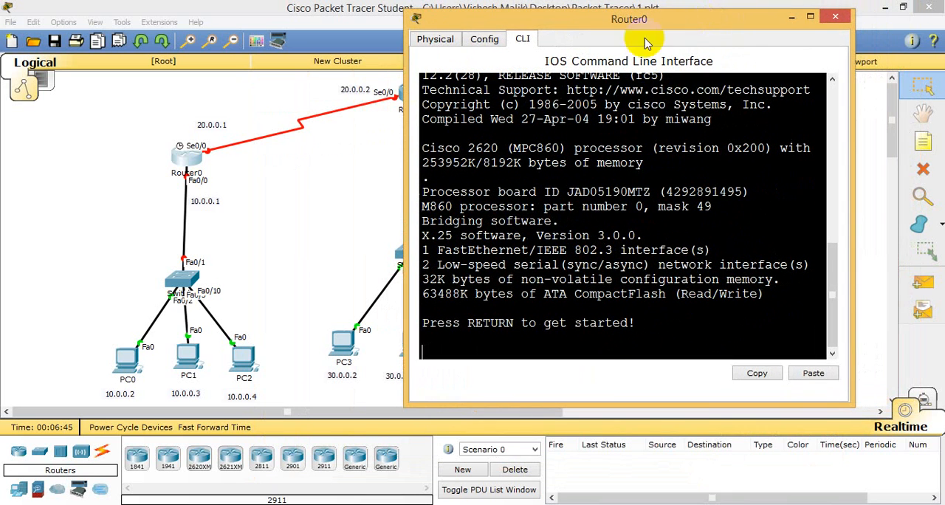
{"action": "left_click", "coordinate": [264, 181]}
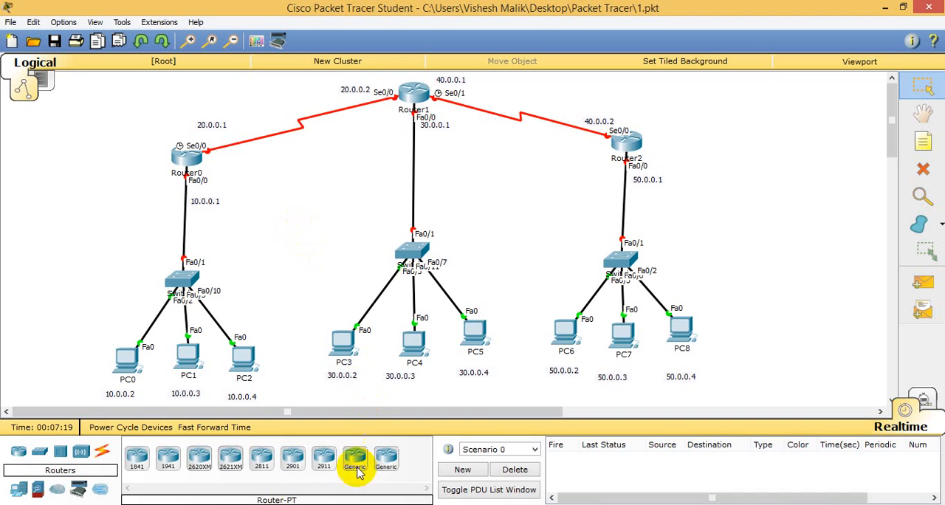
{"action": "left_click", "coordinate": [313, 465]}
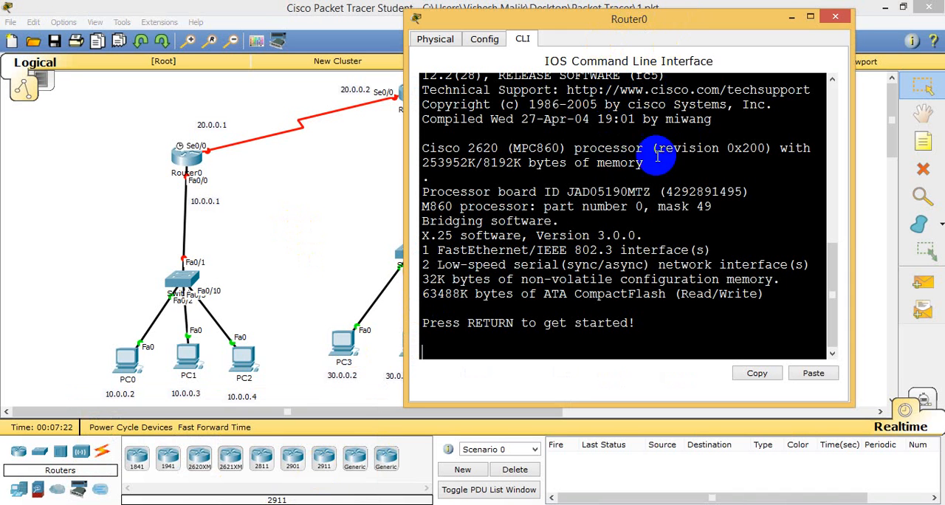
{"action": "left_click", "coordinate": [811, 18]}
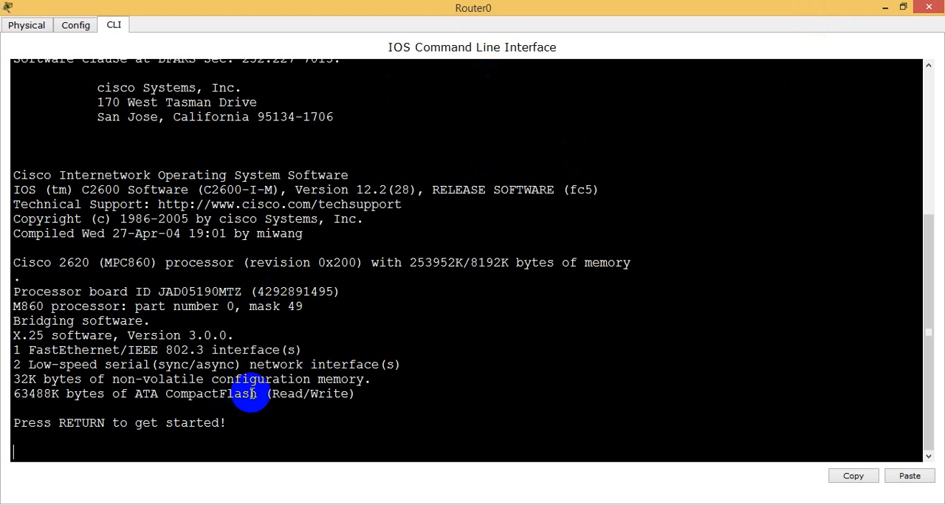
{"action": "key", "text": "Return"}
{"action": "key", "text": "Return"}
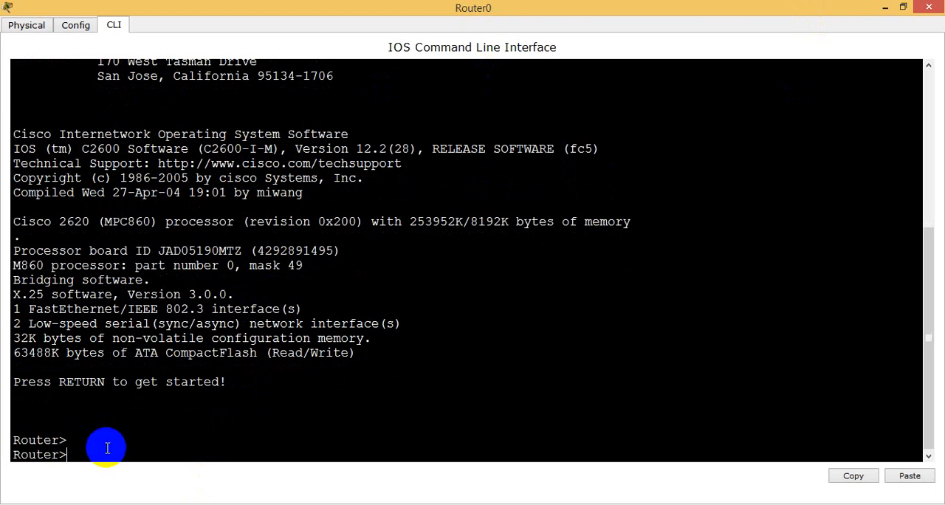
{"action": "left_click_drag", "start_coordinate": [70, 455], "coordinate": [33, 457]}
{"action": "left_click", "coordinate": [68, 452]}
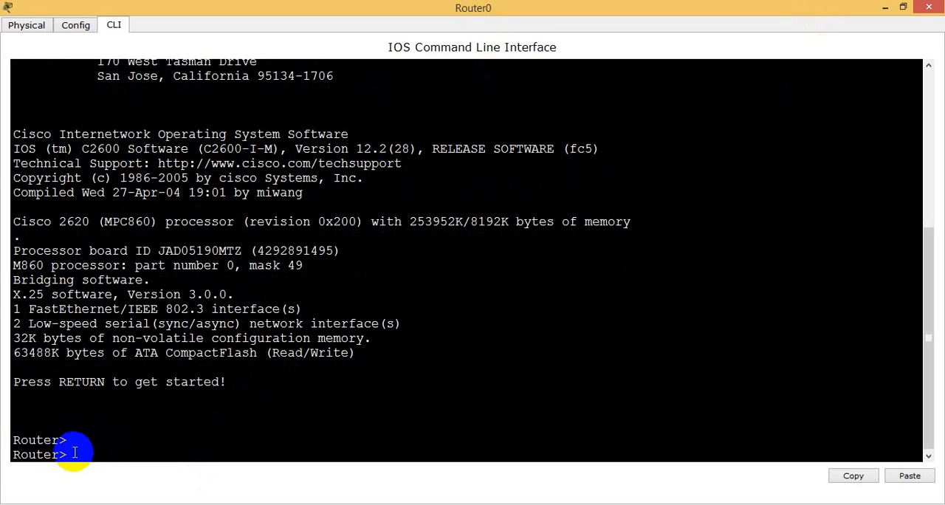
{"action": "left_click", "coordinate": [22, 455]}
{"action": "left_click_drag", "start_coordinate": [22, 455], "coordinate": [63, 455]}
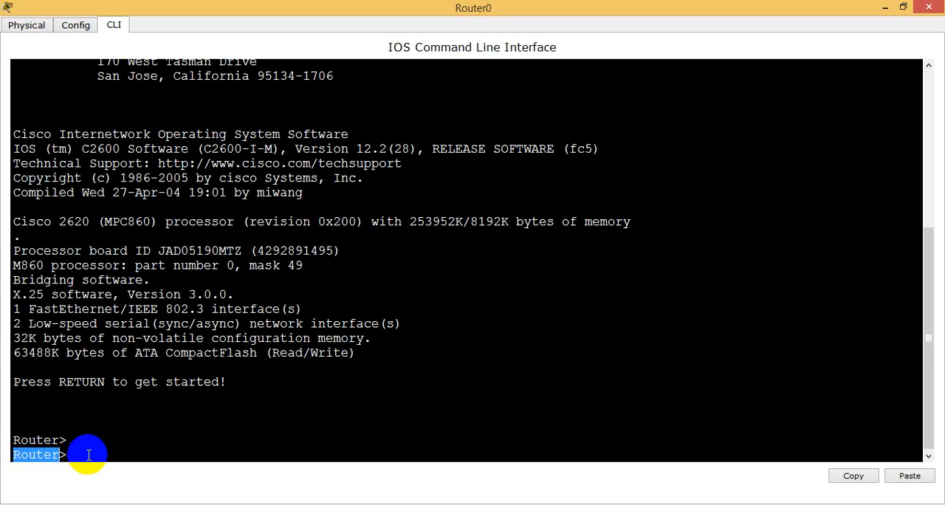
{"action": "left_click", "coordinate": [76, 452]}
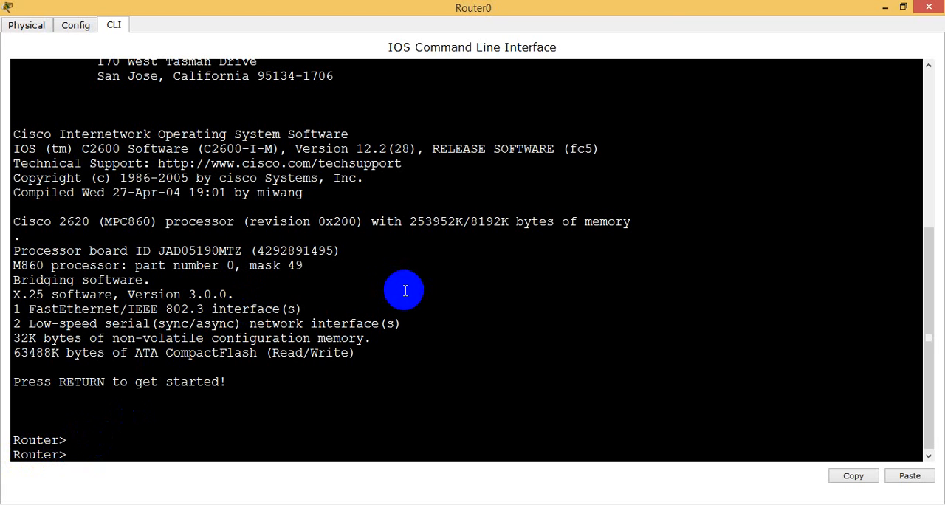
Enter privileged mode on Router0 with the enable command.
{"action": "type", "text": "en"}
{"action": "key", "text": "Tab"}
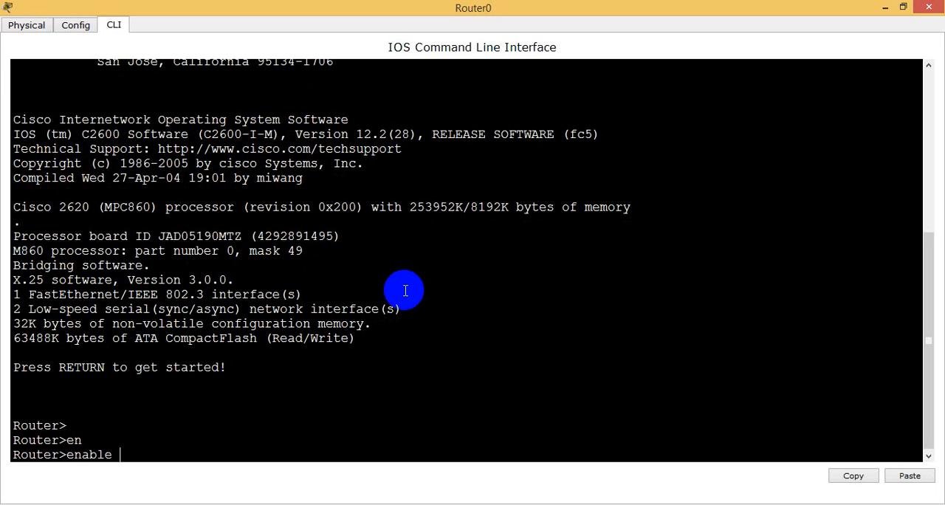
{"action": "key", "text": "Return"}
{"action": "key", "text": "Return"}
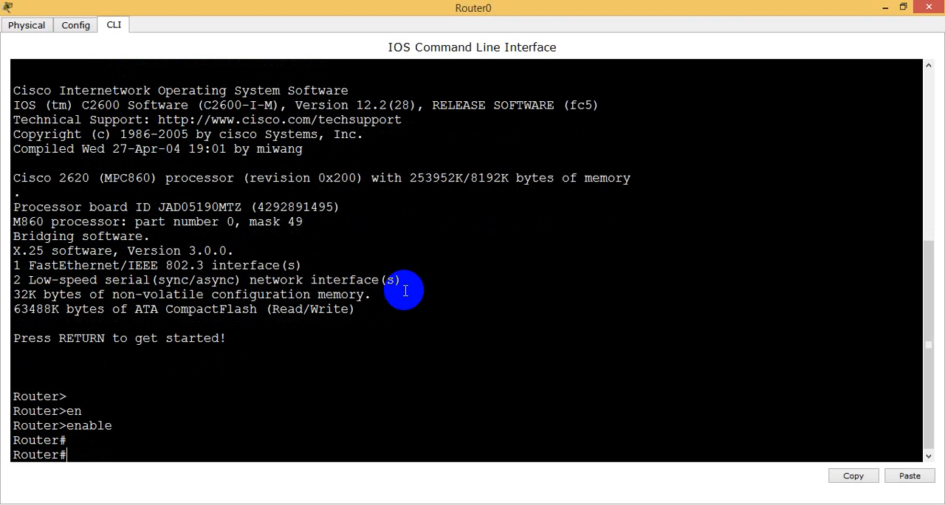
{"action": "key", "text": "Return"}
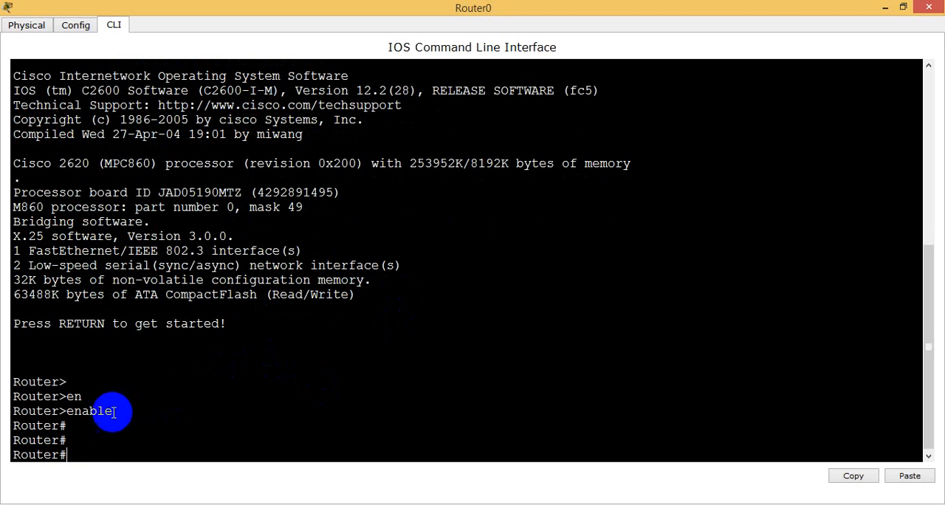
{"action": "left_click_drag", "start_coordinate": [61, 428], "coordinate": [73, 452]}
{"action": "left_click", "coordinate": [75, 451]}
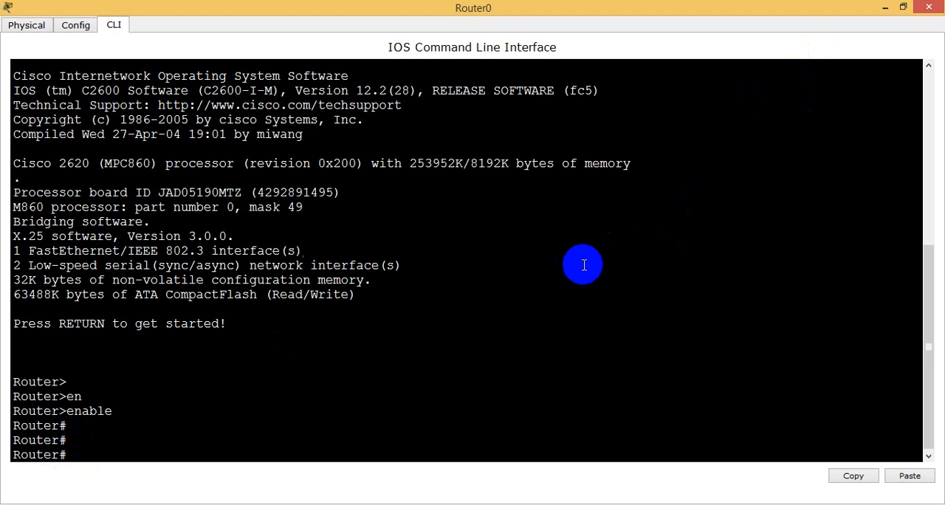
{"action": "left_click", "coordinate": [575, 289]}
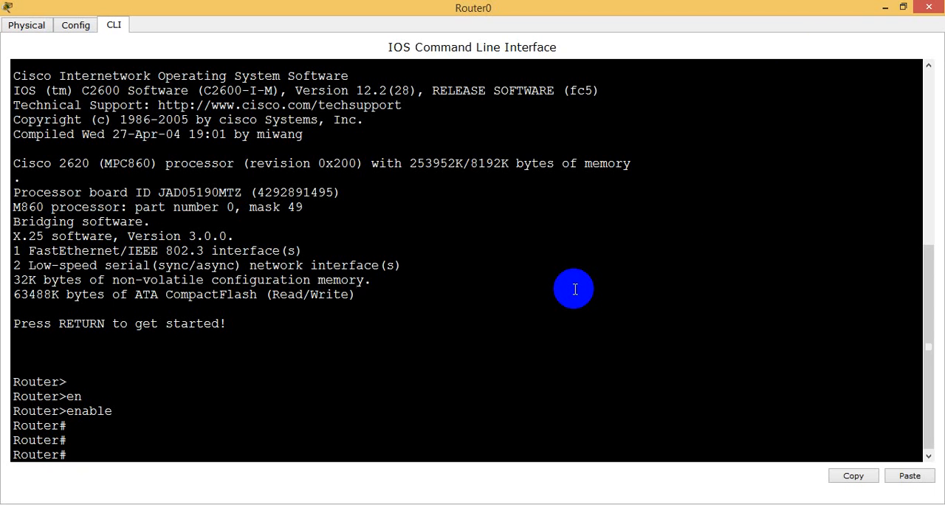
Display Router0's interface summary with the command show ip interface brief.
{"action": "key", "text": "Return"}
{"action": "type", "text": "sh"}
{"action": "key", "text": "Tab"}
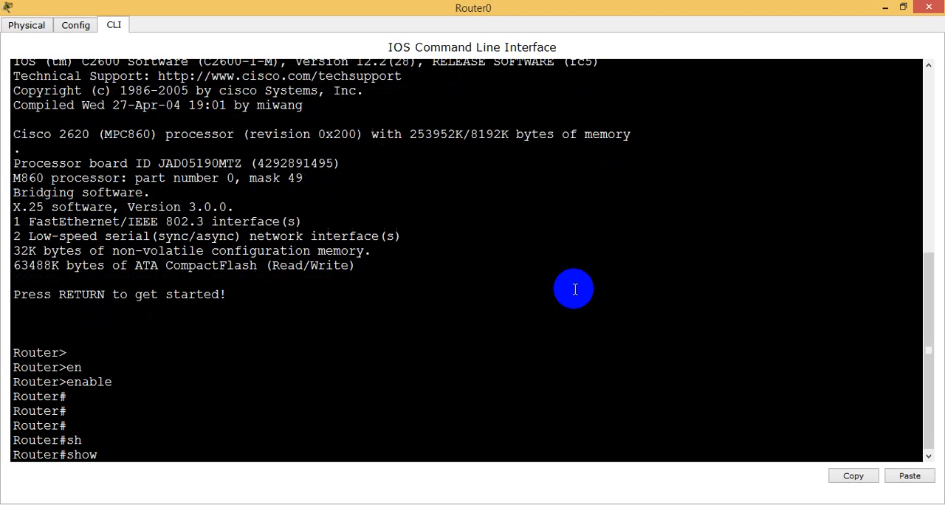
{"action": "type", "text": "ip int"}
{"action": "key", "text": "Tab"}
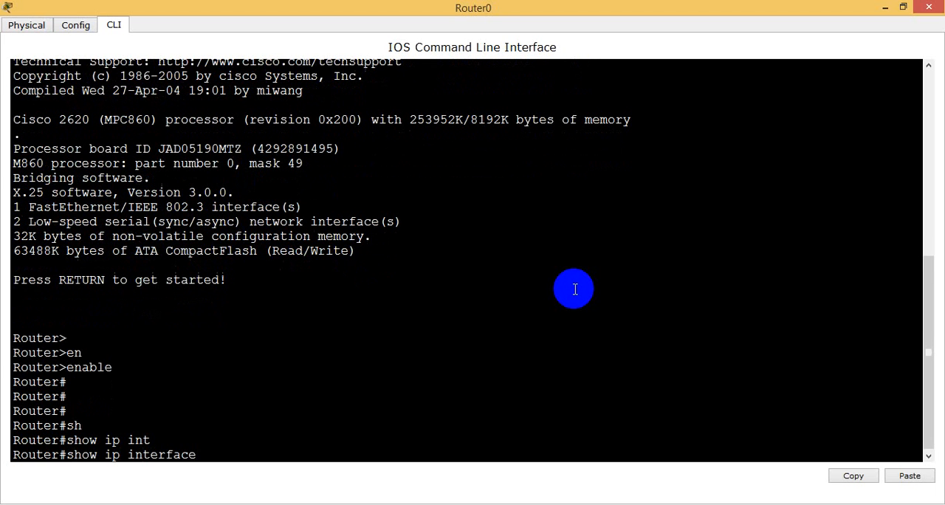
{"action": "type", "text": "b"}
{"action": "key", "text": "Tab"}
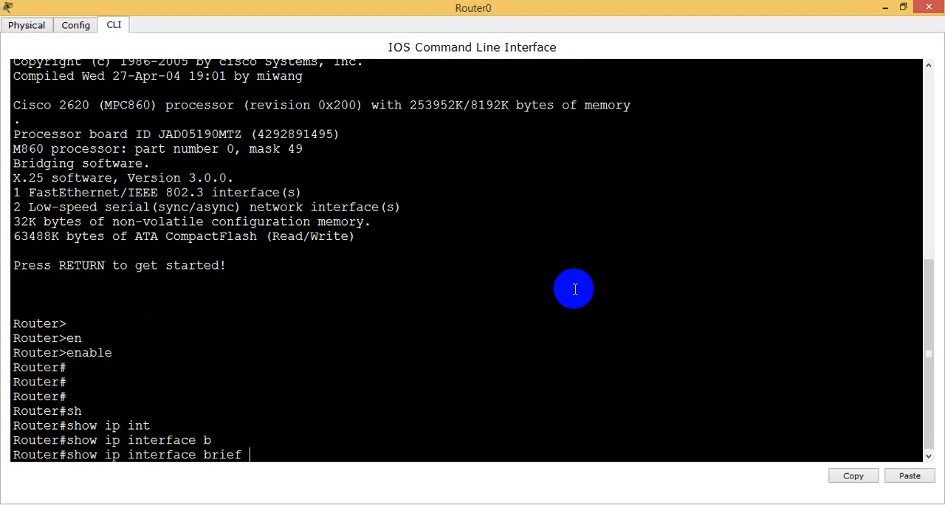
{"action": "left_click", "coordinate": [67, 458]}
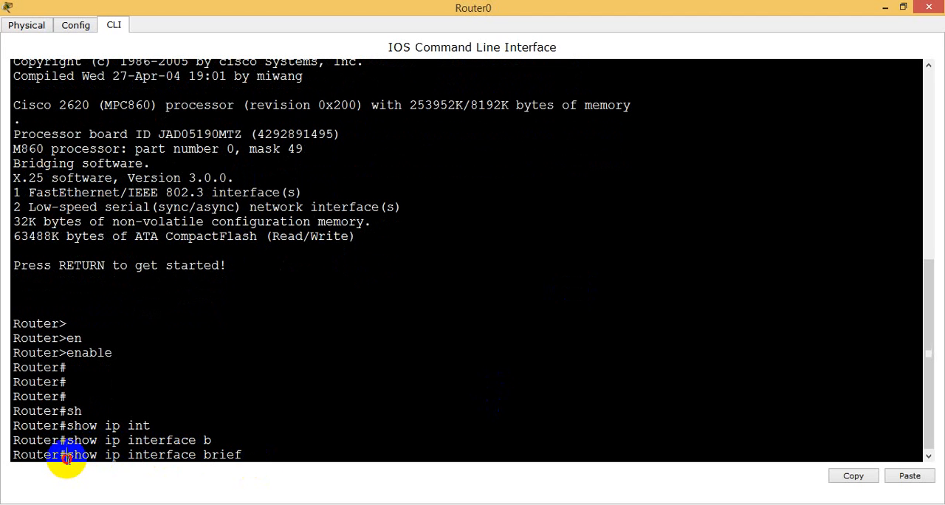
{"action": "left_click_drag", "start_coordinate": [67, 459], "coordinate": [246, 451]}
{"action": "left_click", "coordinate": [248, 452]}
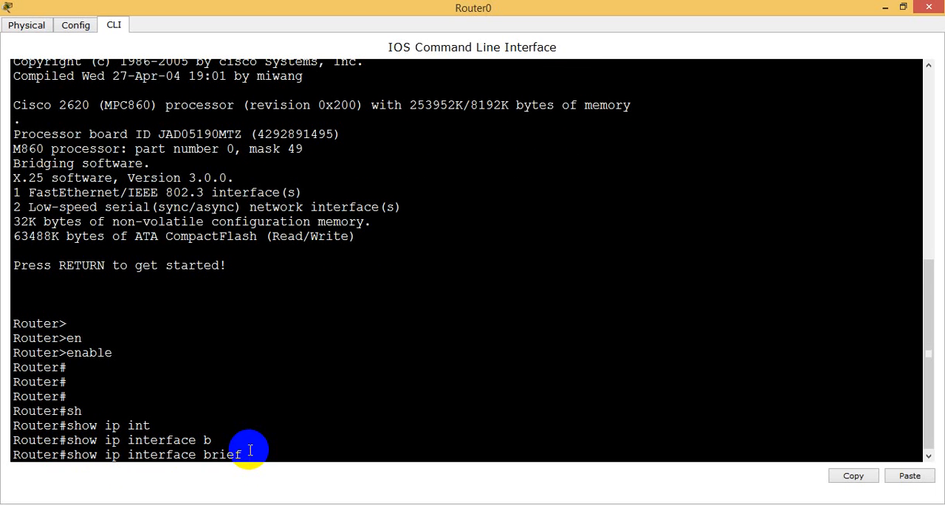
{"action": "key", "text": "Return"}
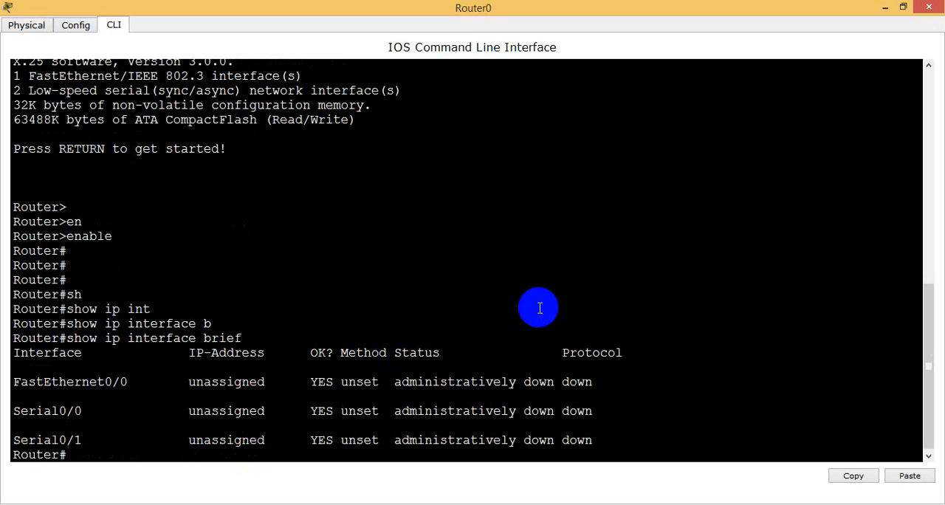
{"action": "key", "text": "Return"}
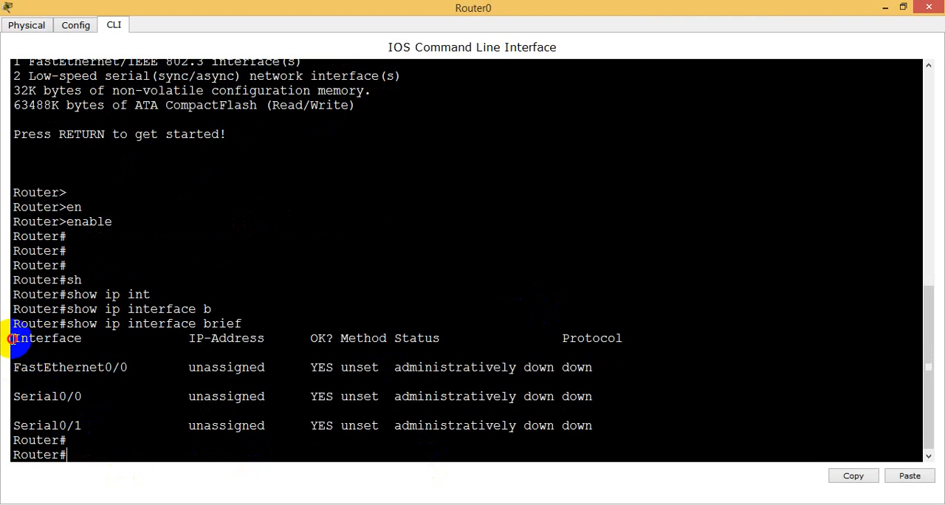
Examine the Interface, IP-Address, Method, Status and Protocol columns and the FastEthernet0/0 entry in the interface summary.
{"action": "left_click_drag", "start_coordinate": [11, 338], "coordinate": [90, 339]}
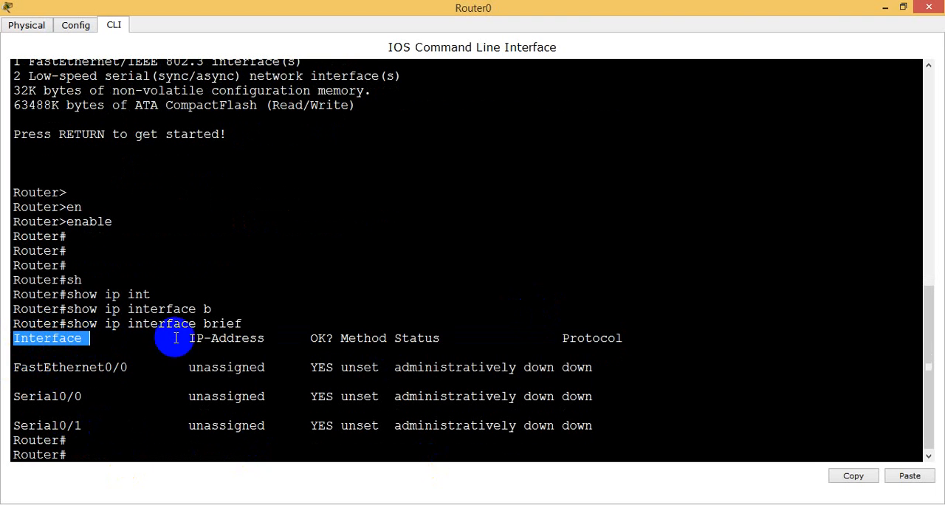
{"action": "left_click_drag", "start_coordinate": [172, 339], "coordinate": [265, 338]}
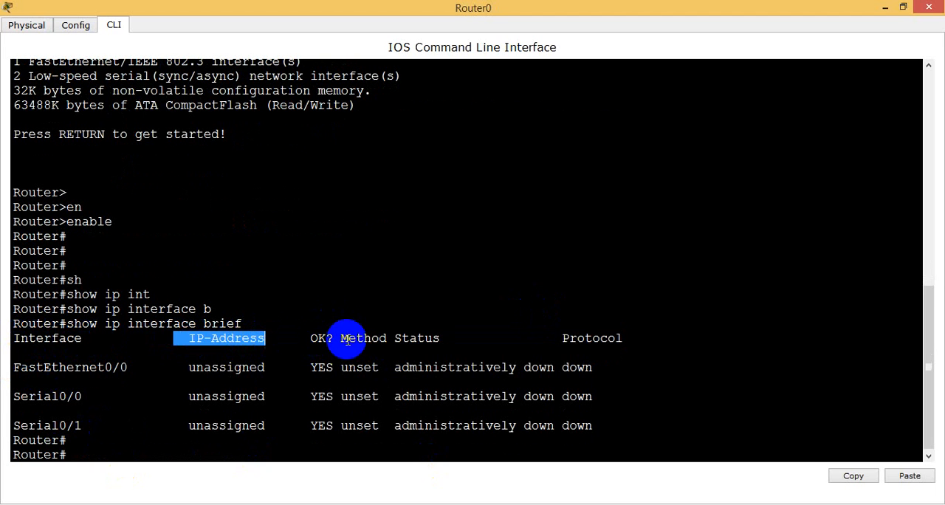
{"action": "left_click_drag", "start_coordinate": [310, 339], "coordinate": [443, 338]}
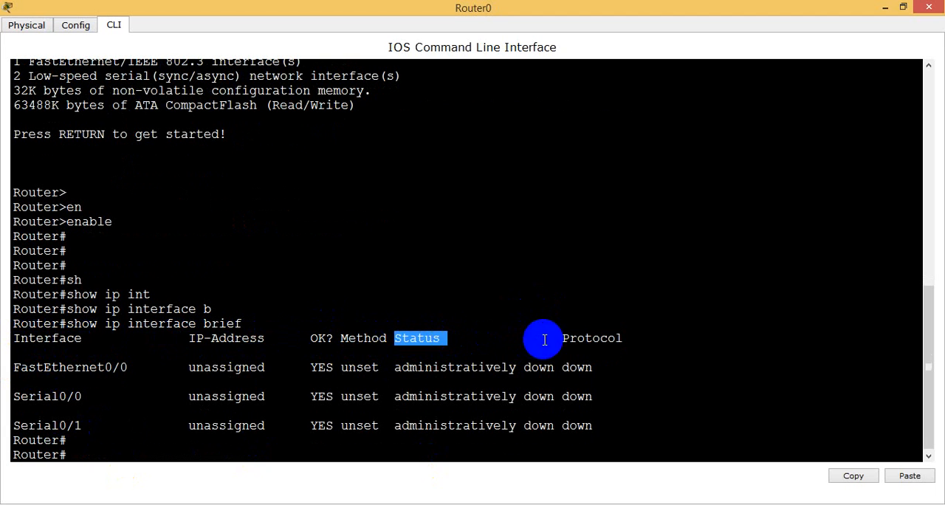
{"action": "triple_click", "coordinate": [624, 347]}
{"action": "left_click", "coordinate": [624, 347]}
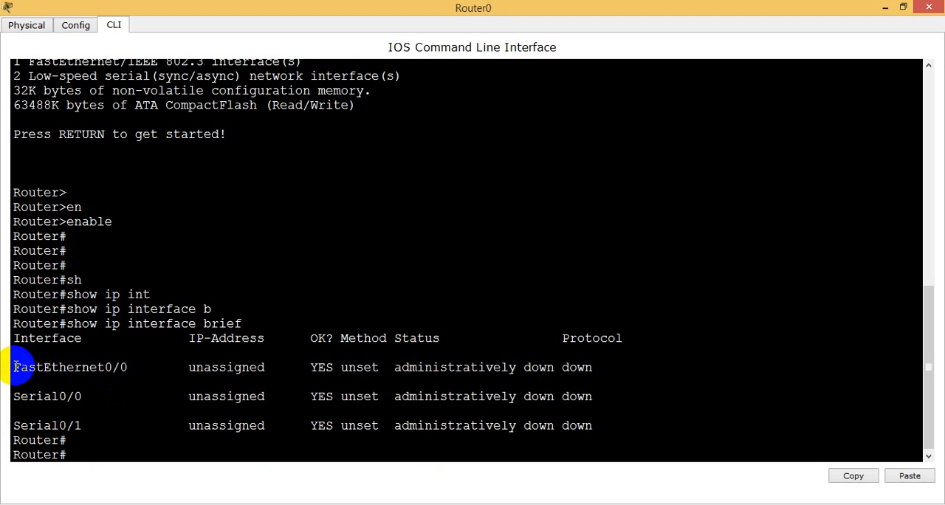
{"action": "left_click_drag", "start_coordinate": [14, 367], "coordinate": [128, 364]}
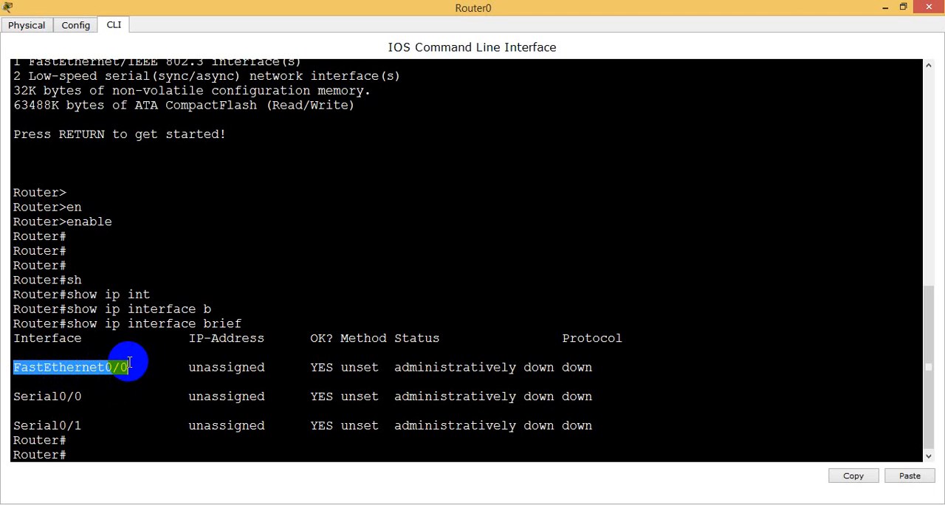
Examine the status and protocol of FastEthernet0/0 and the Serial0/0 and Serial0/1 entries in the interface summary.
{"action": "left_click_drag", "start_coordinate": [182, 368], "coordinate": [550, 369]}
{"action": "left_click", "coordinate": [401, 367]}
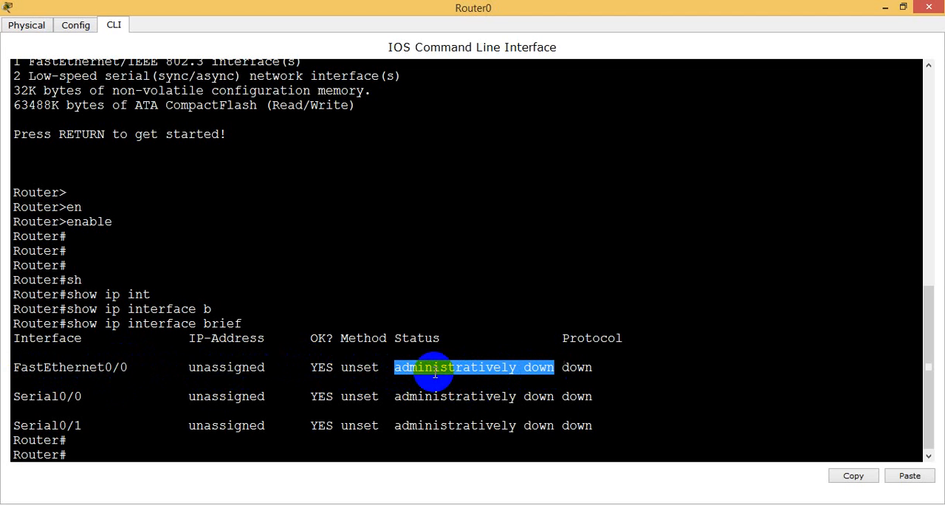
{"action": "left_click", "coordinate": [587, 357]}
{"action": "left_click_drag", "start_coordinate": [563, 364], "coordinate": [597, 365]}
{"action": "left_click", "coordinate": [14, 399]}
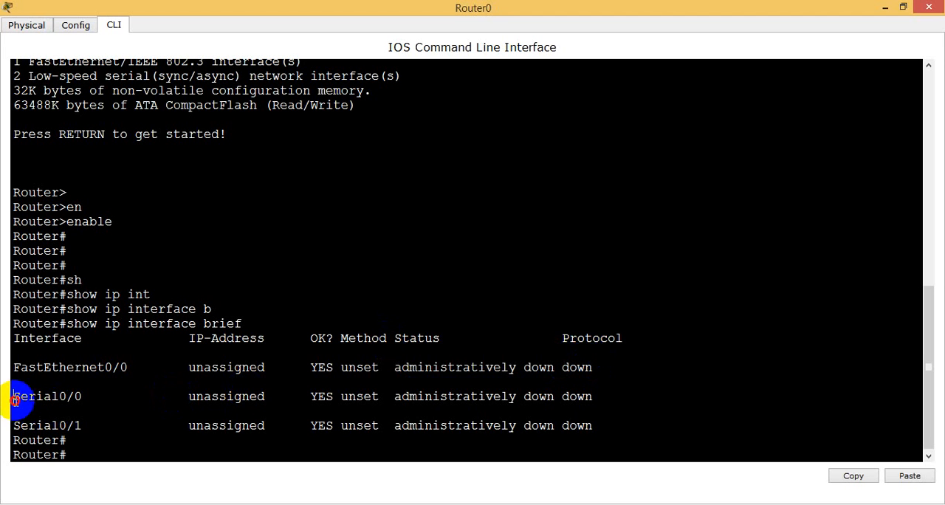
{"action": "left_click_drag", "start_coordinate": [14, 399], "coordinate": [580, 389]}
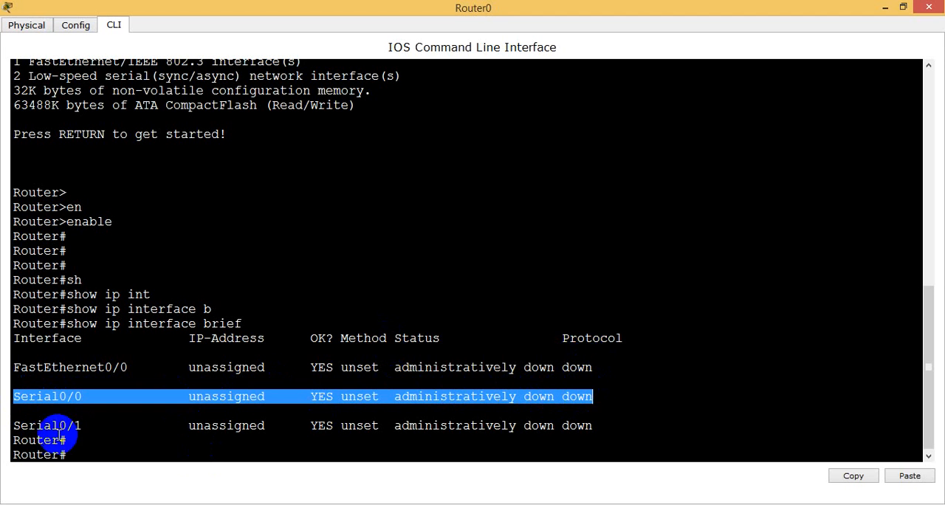
{"action": "left_click_drag", "start_coordinate": [16, 426], "coordinate": [595, 429]}
{"action": "left_click", "coordinate": [596, 426]}
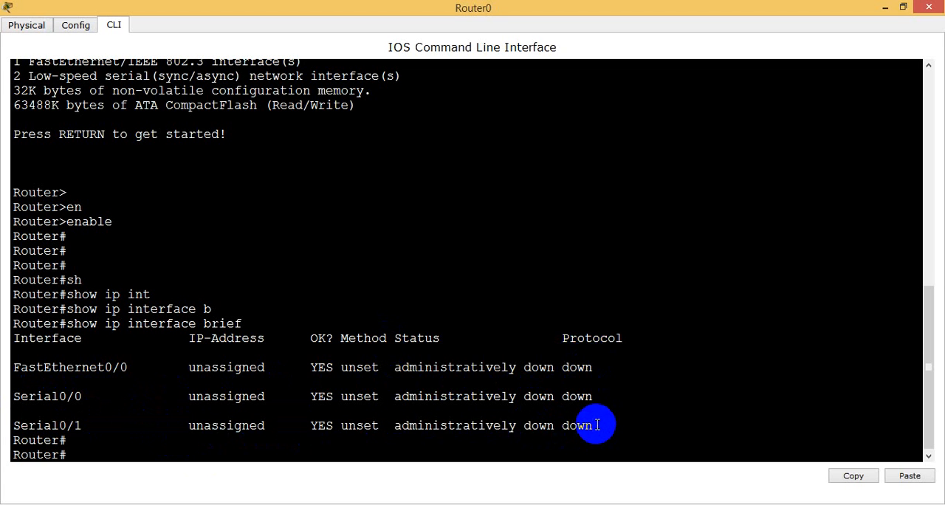
Display Router0's current configuration with the command show running-config.
{"action": "key", "text": "Return"}
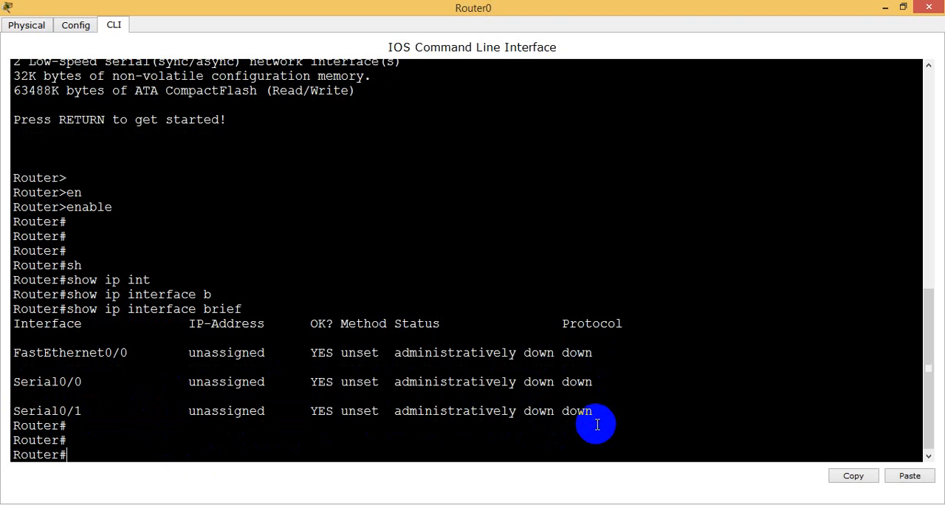
{"action": "type", "text": "sh"}
{"action": "key", "text": "Tab"}
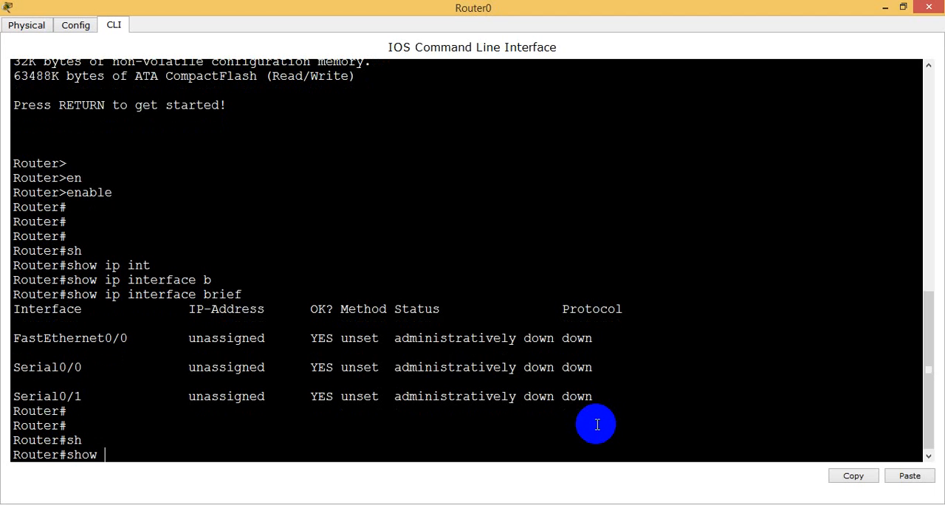
{"action": "type", "text": "runn"}
{"action": "key", "text": "Tab"}
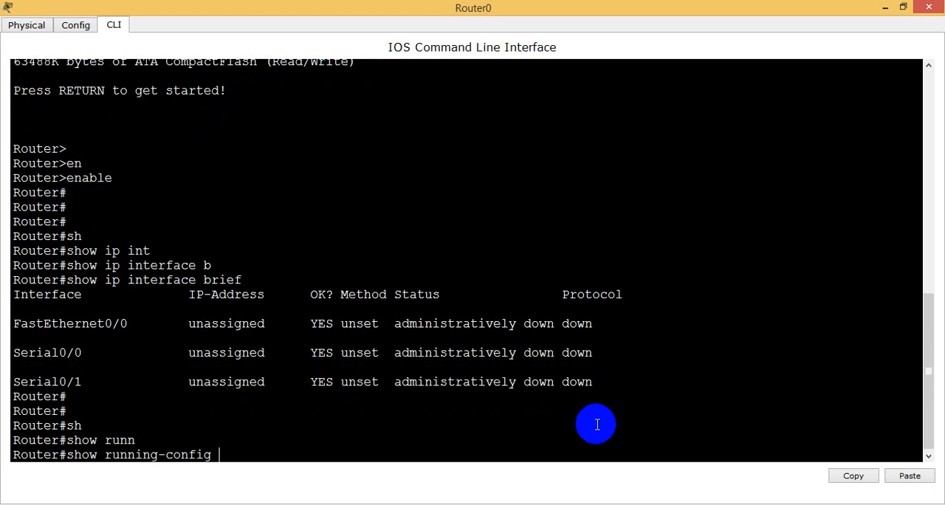
{"action": "key", "text": "Return"}
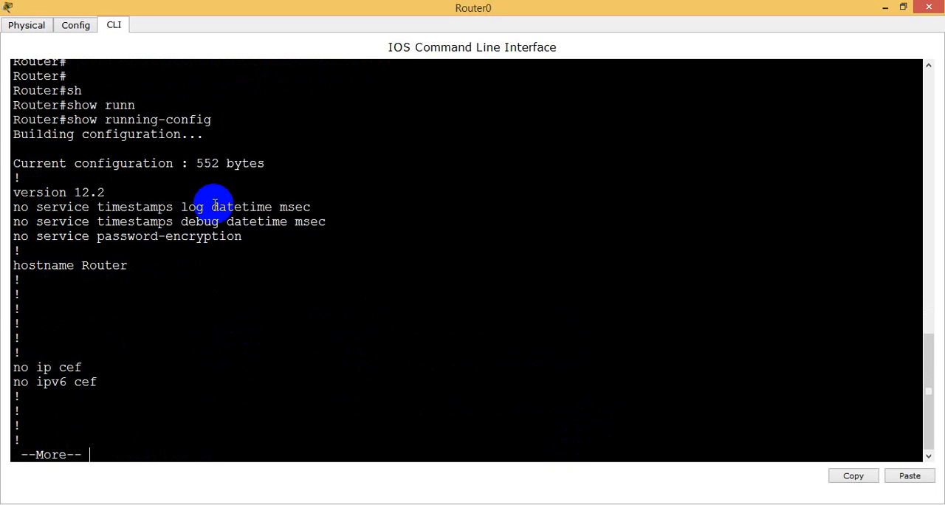
Examine the configuration size, version, password-encryption and hostname lines of the running configuration, comparing the hostname with the prompt.
{"action": "left_click_drag", "start_coordinate": [67, 120], "coordinate": [214, 121]}
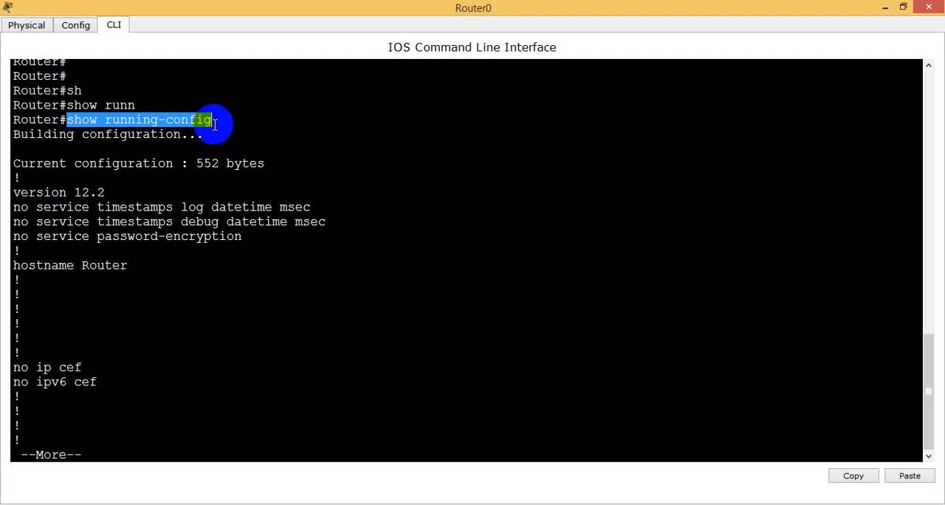
{"action": "left_click", "coordinate": [18, 168]}
{"action": "left_click_drag", "start_coordinate": [18, 168], "coordinate": [273, 166]}
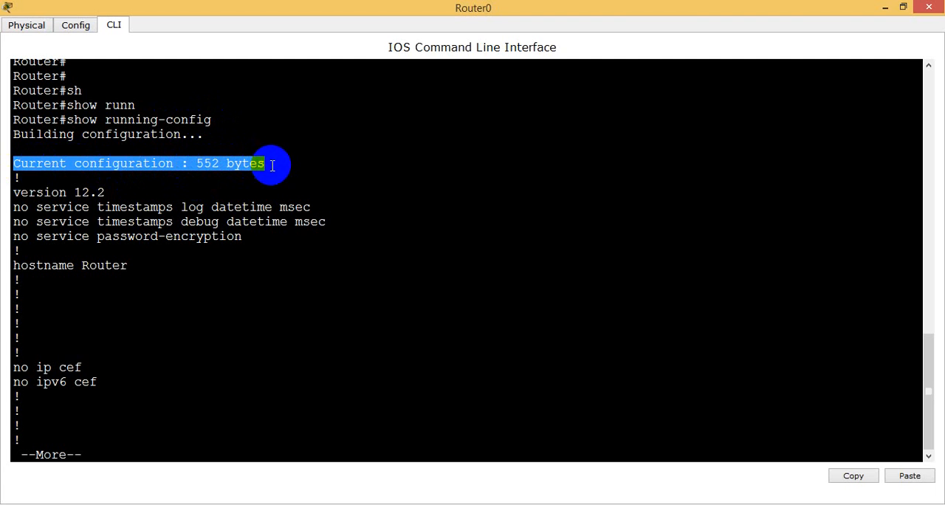
{"action": "left_click", "coordinate": [272, 166]}
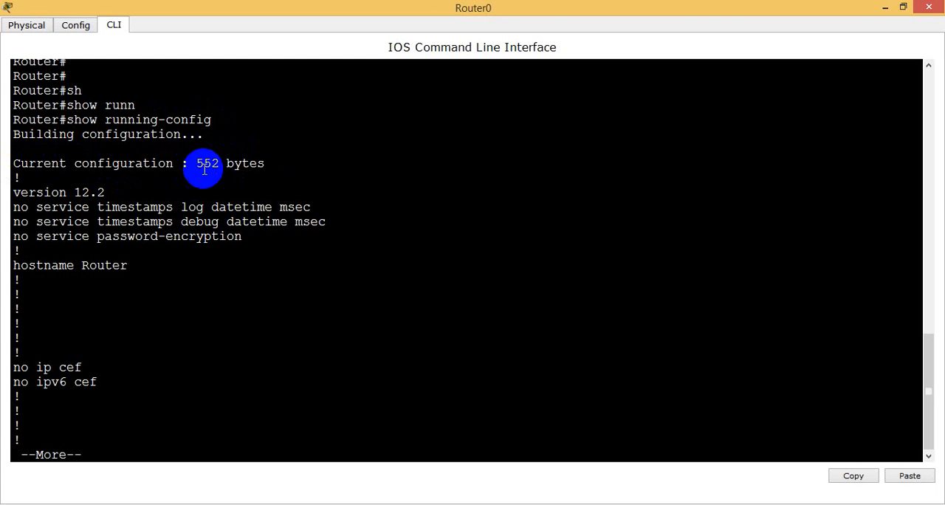
{"action": "left_click_drag", "start_coordinate": [197, 166], "coordinate": [269, 163]}
{"action": "mouse_move", "coordinate": [15, 201]}
{"action": "left_mouse_down"}
{"action": "mouse_move", "coordinate": [105, 189]}
{"action": "mouse_move", "coordinate": [13, 194]}
{"action": "left_mouse_up"}
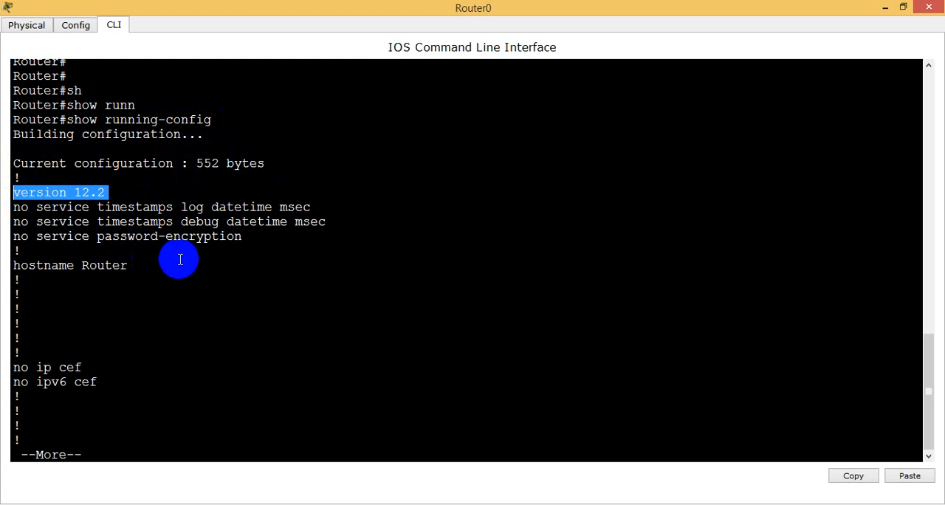
{"action": "left_click_drag", "start_coordinate": [15, 236], "coordinate": [243, 236]}
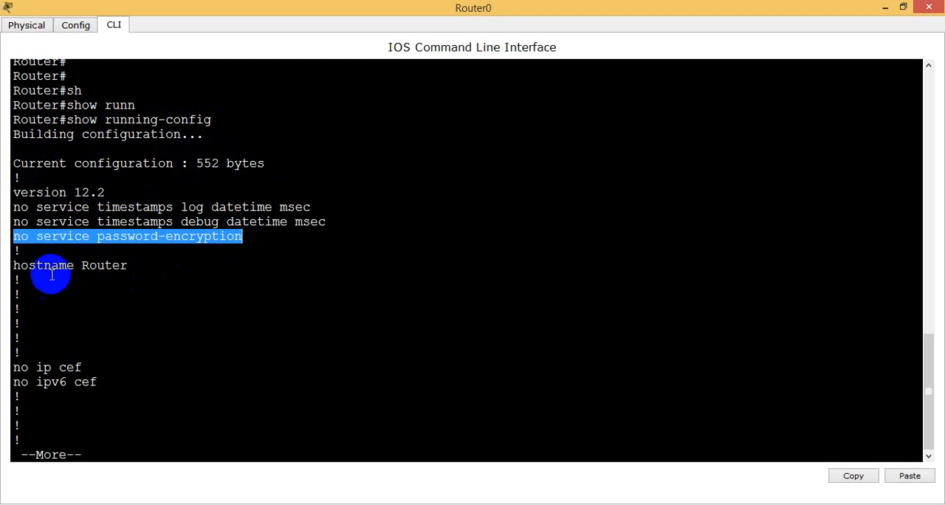
{"action": "left_click_drag", "start_coordinate": [82, 266], "coordinate": [133, 269]}
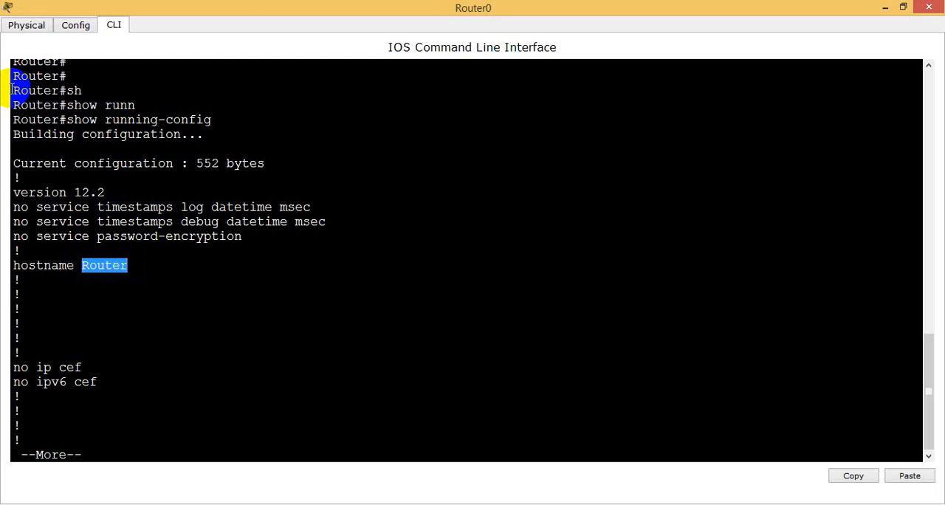
{"action": "left_click_drag", "start_coordinate": [13, 90], "coordinate": [56, 90]}
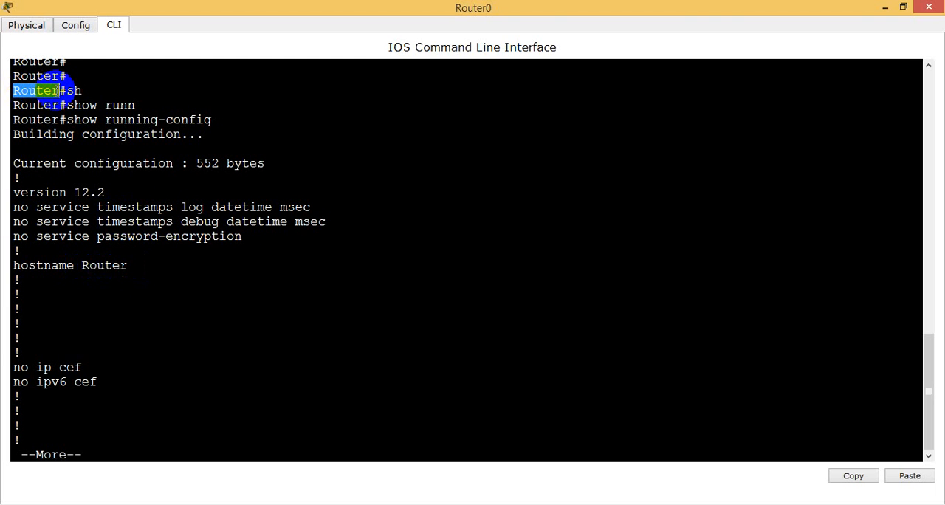
{"action": "left_click", "coordinate": [130, 266]}
Continue the running configuration to its interface sections and examine the IP address and shutdown lines of FastEthernet0/0, Serial0/0 and Serial0/1.
{"action": "key", "text": "Return"}
{"action": "key", "text": "Return"}
{"action": "key", "text": "Return"}
{"action": "key", "text": "Return"}
{"action": "key", "text": "Return"}
{"action": "key", "text": "Return"}
{"action": "key", "text": "Return"}
{"action": "key", "text": "Return"}
{"action": "key", "text": "Return"}
{"action": "key", "text": "Return"}
{"action": "key", "text": "Return"}
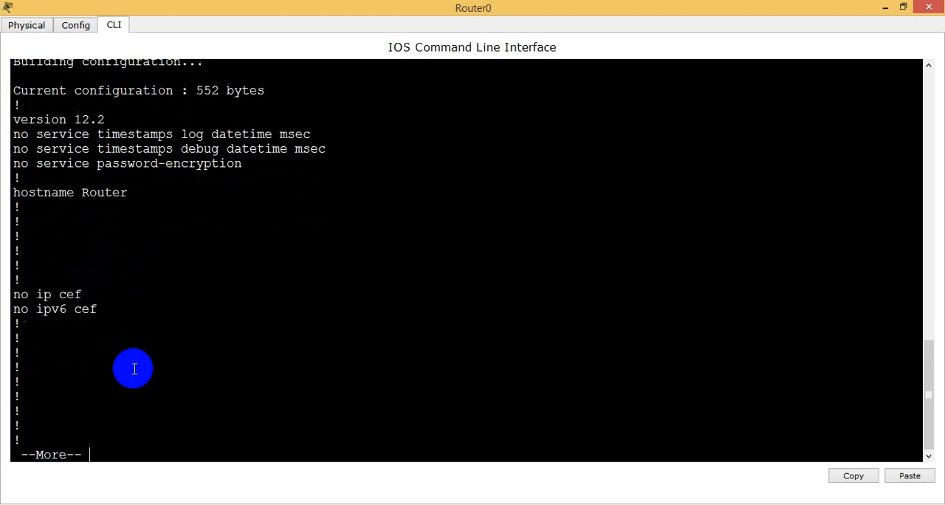
{"action": "key", "text": "Return"}
{"action": "key", "text": "Return"}
{"action": "key", "text": "Return"}
{"action": "key", "text": "Return"}
{"action": "key", "text": "Return"}
{"action": "key", "text": "Return"}
{"action": "key", "text": "Return"}
{"action": "key", "text": "Return"}
{"action": "key", "text": "Return"}
{"action": "key", "text": "Return"}
{"action": "key", "text": "Return"}
{"action": "key", "text": "Return"}
{"action": "key", "text": "Return"}
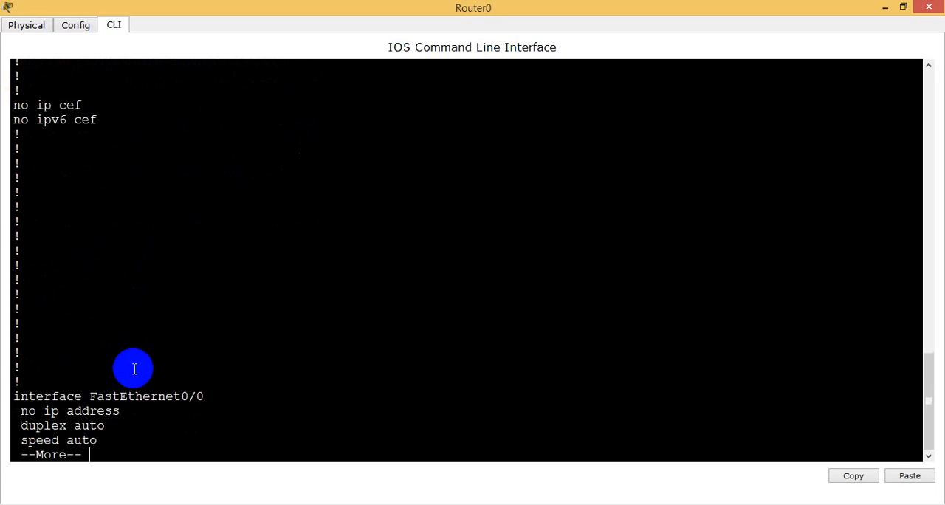
{"action": "key", "text": "Return"}
{"action": "key", "text": "Return"}
{"action": "key", "text": "Return"}
{"action": "key", "text": "Return"}
{"action": "key", "text": "Return"}
{"action": "key", "text": "Return"}
{"action": "key", "text": "Return"}
{"action": "key", "text": "Return"}
{"action": "key", "text": "Return"}
{"action": "key", "text": "Return"}
{"action": "key", "text": "Return"}
{"action": "key", "text": "Return"}
{"action": "key", "text": "Return"}
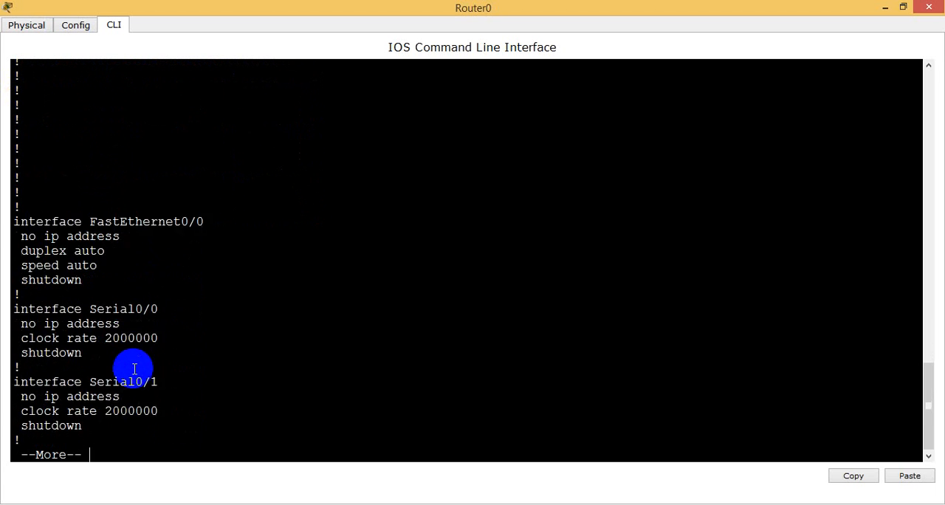
{"action": "key", "text": "Return"}
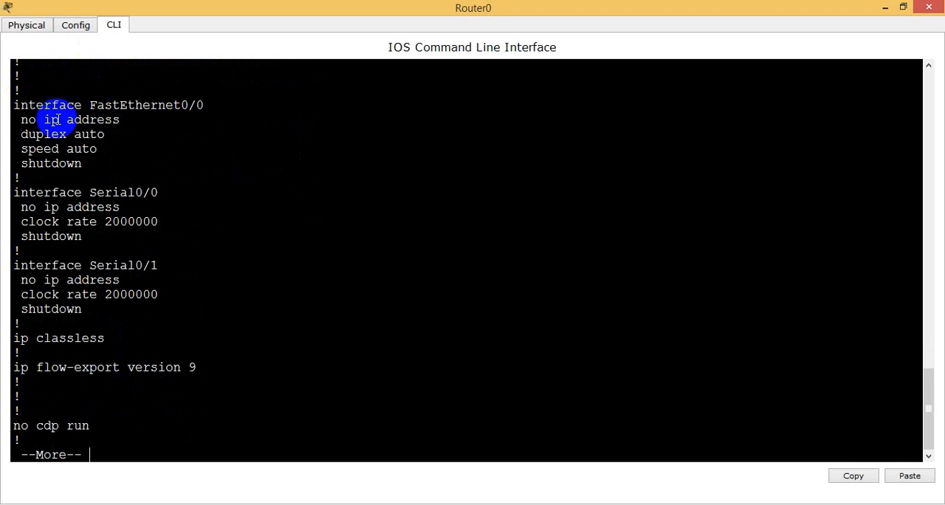
{"action": "left_click_drag", "start_coordinate": [14, 105], "coordinate": [209, 107]}
{"action": "left_click_drag", "start_coordinate": [22, 120], "coordinate": [122, 118]}
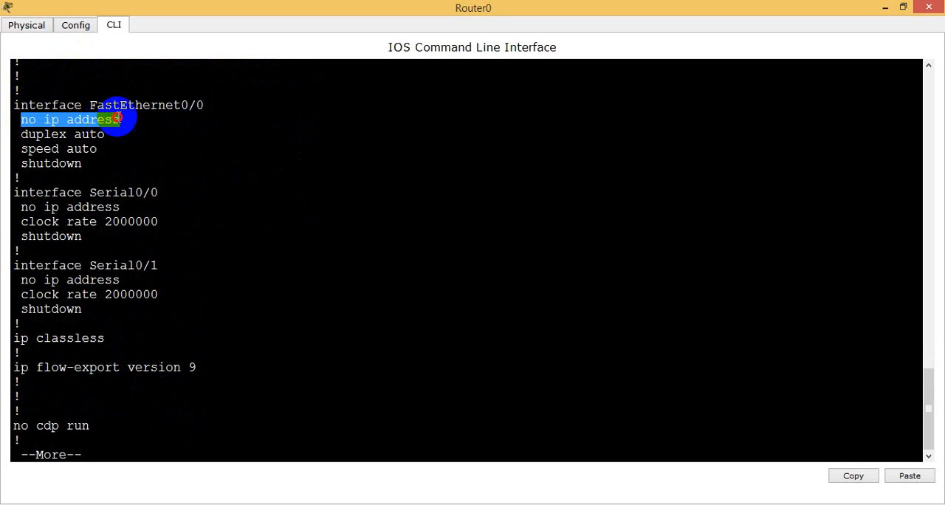
{"action": "left_click_drag", "start_coordinate": [21, 166], "coordinate": [99, 168]}
{"action": "left_click_drag", "start_coordinate": [37, 206], "coordinate": [121, 206]}
{"action": "left_click_drag", "start_coordinate": [14, 251], "coordinate": [99, 253]}
{"action": "mouse_move", "coordinate": [122, 280]}
{"action": "left_mouse_down"}
{"action": "mouse_move", "coordinate": [58, 278]}
{"action": "mouse_move", "coordinate": [112, 276]}
{"action": "left_mouse_up"}
{"action": "left_click_drag", "start_coordinate": [30, 308], "coordinate": [99, 301]}
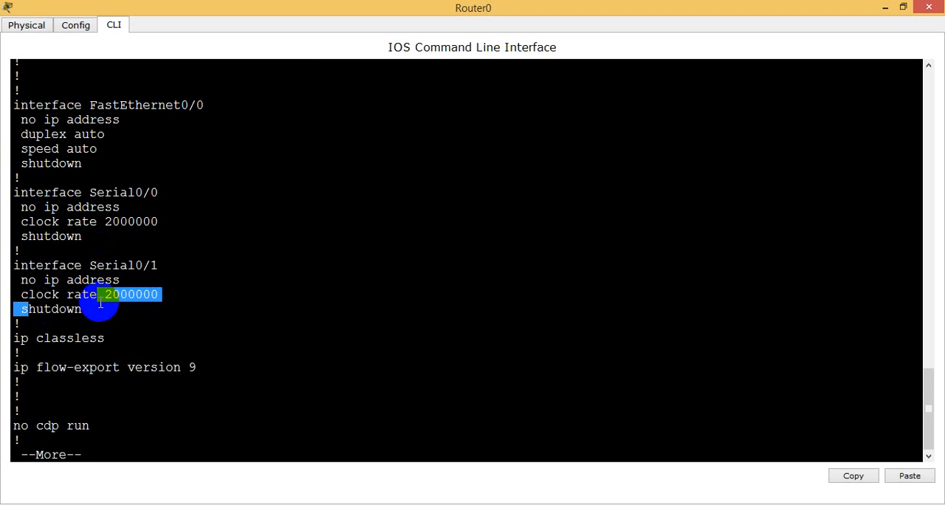
Page to the end of the running configuration and examine the console, auxiliary and vty line entries.
{"action": "key", "text": "Return"}
{"action": "key", "text": "Return"}
{"action": "key", "text": "Return"}
{"action": "key", "text": "Return"}
{"action": "key", "text": "Return"}
{"action": "key", "text": "Return"}
{"action": "key", "text": "Return"}
{"action": "key", "text": "Return"}
{"action": "key", "text": "Return"}
{"action": "key", "text": "Return"}
{"action": "key", "text": "Return"}
{"action": "key", "text": "Return"}
{"action": "key", "text": "Return"}
{"action": "key", "text": "Return"}
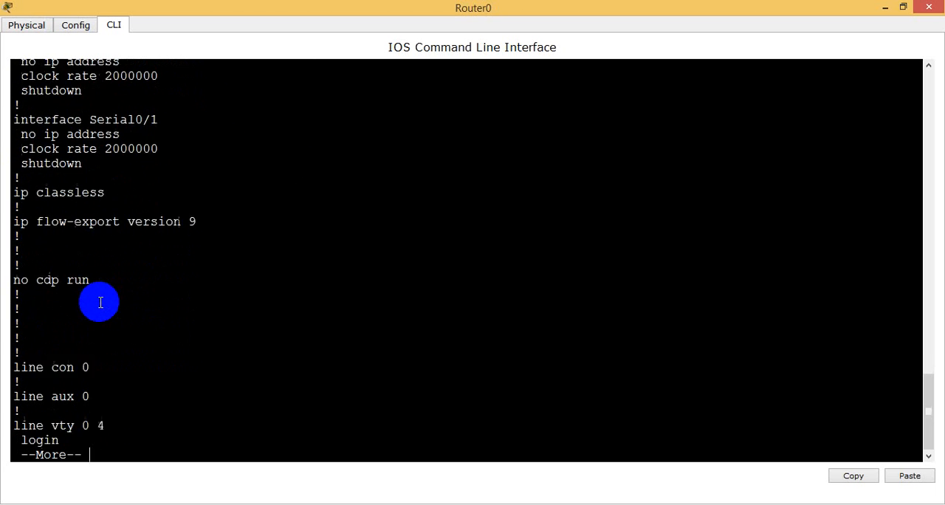
{"action": "key", "text": "Return"}
{"action": "key", "text": "Return"}
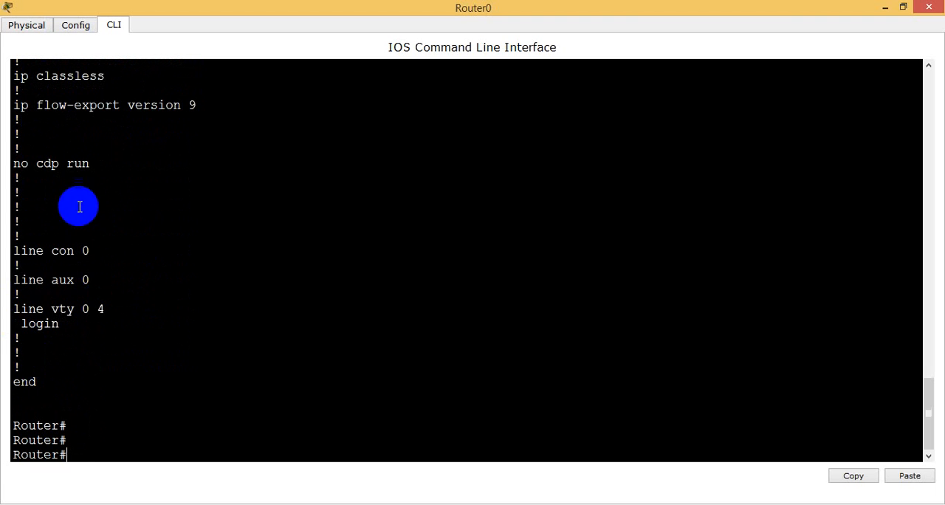
{"action": "left_click_drag", "start_coordinate": [13, 249], "coordinate": [93, 261]}
{"action": "left_click_drag", "start_coordinate": [28, 280], "coordinate": [94, 282]}
{"action": "left_click_drag", "start_coordinate": [14, 251], "coordinate": [97, 253]}
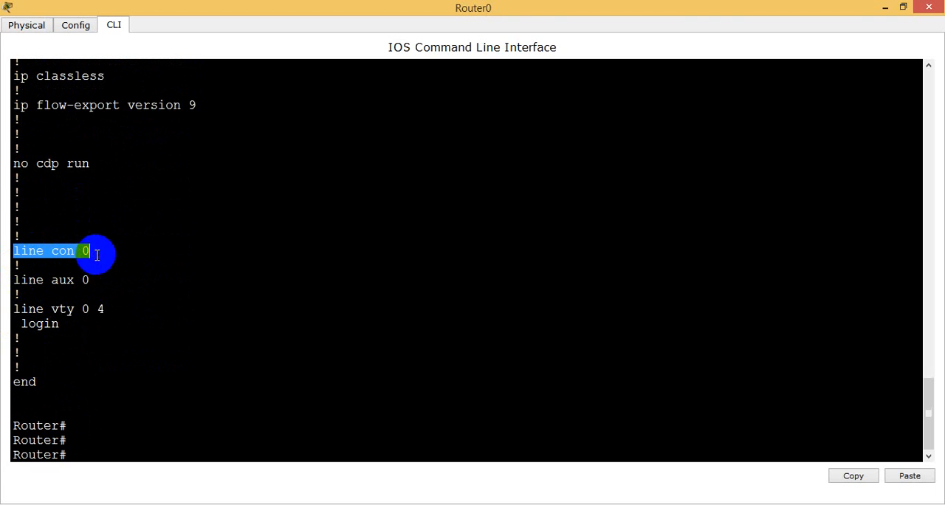
{"action": "left_click", "coordinate": [22, 284]}
{"action": "left_click_drag", "start_coordinate": [22, 284], "coordinate": [93, 278]}
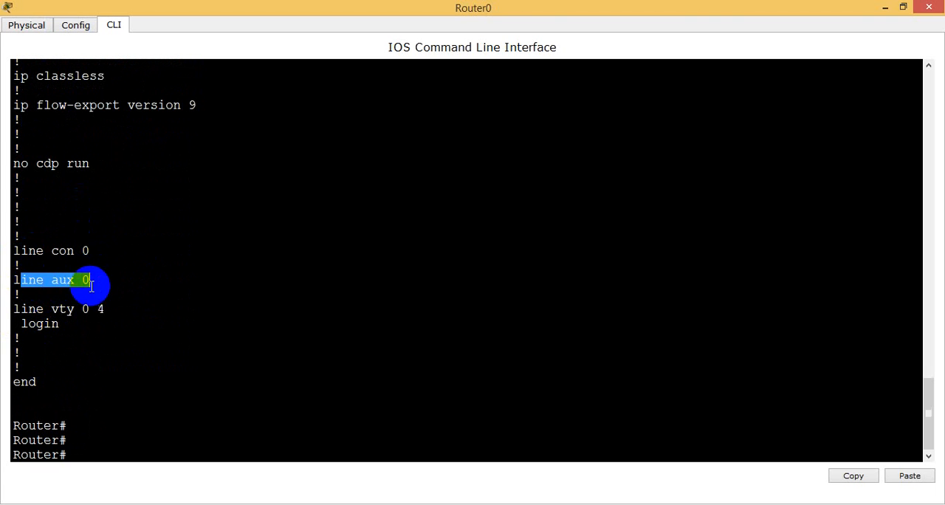
{"action": "left_click_drag", "start_coordinate": [16, 310], "coordinate": [122, 311]}
{"action": "left_click", "coordinate": [122, 311]}
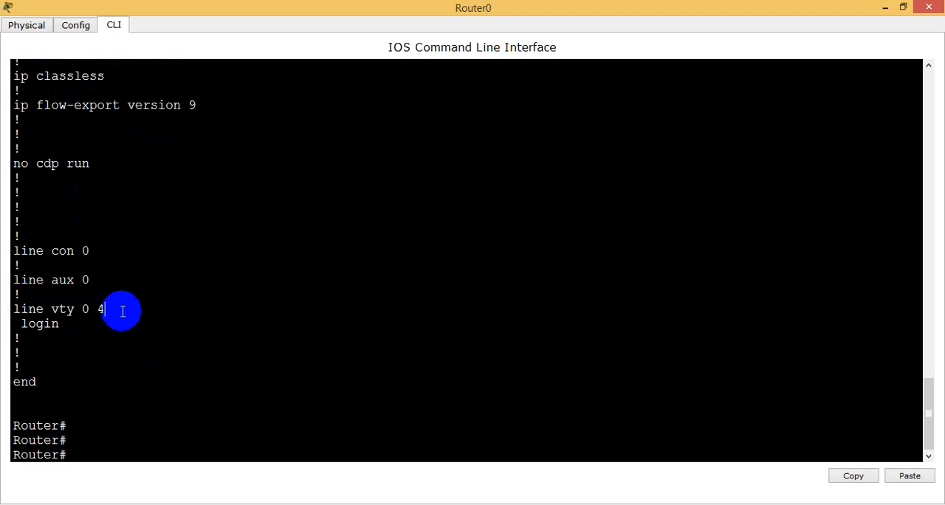
Enter global configuration mode on Router0 with the command configure terminal.
{"action": "key", "text": "Return"}
{"action": "key", "text": "Return"}
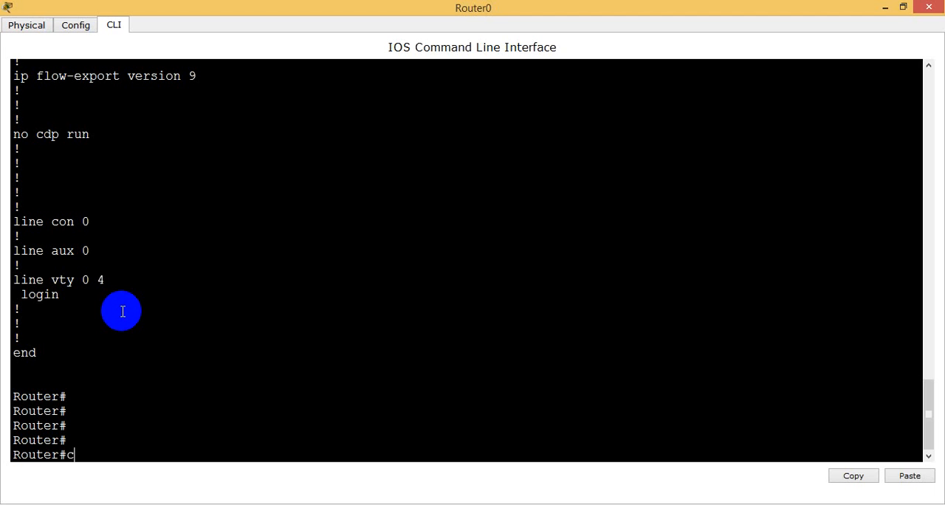
{"action": "type", "text": "f"}
{"action": "key", "text": "Tab"}
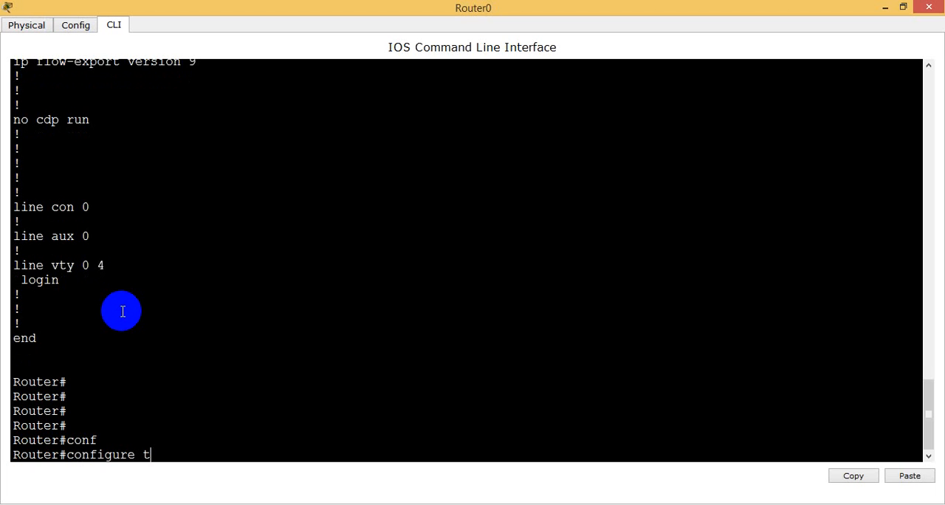
{"action": "type", "text": "t"}
{"action": "key", "text": "Tab"}
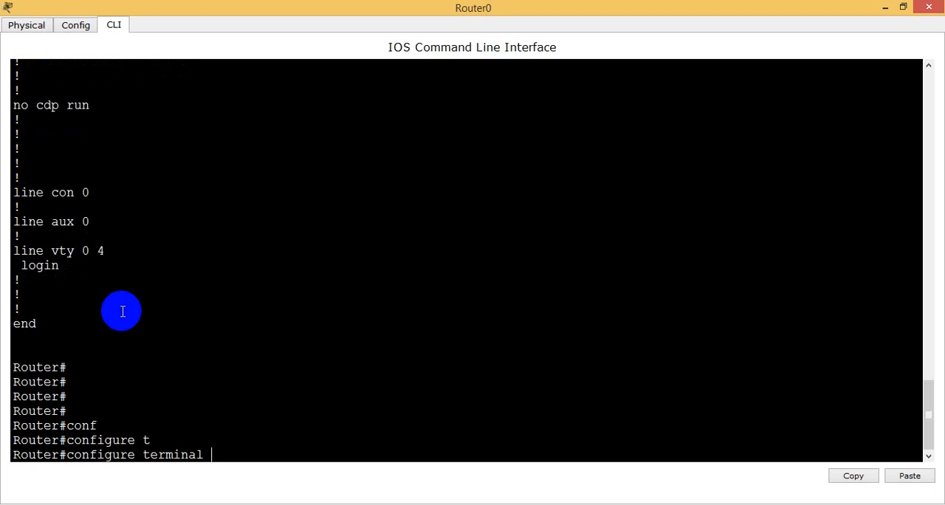
{"action": "key", "text": "Return"}
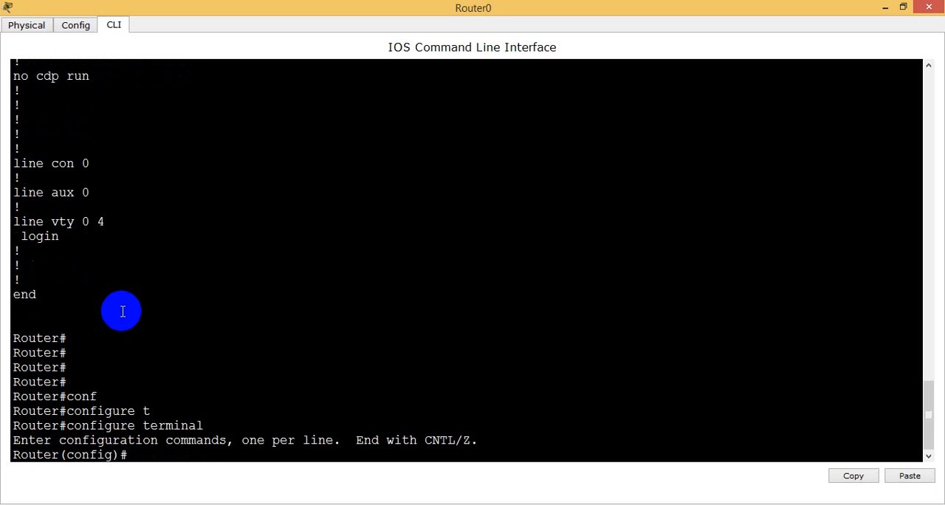
{"action": "key", "text": "Return"}
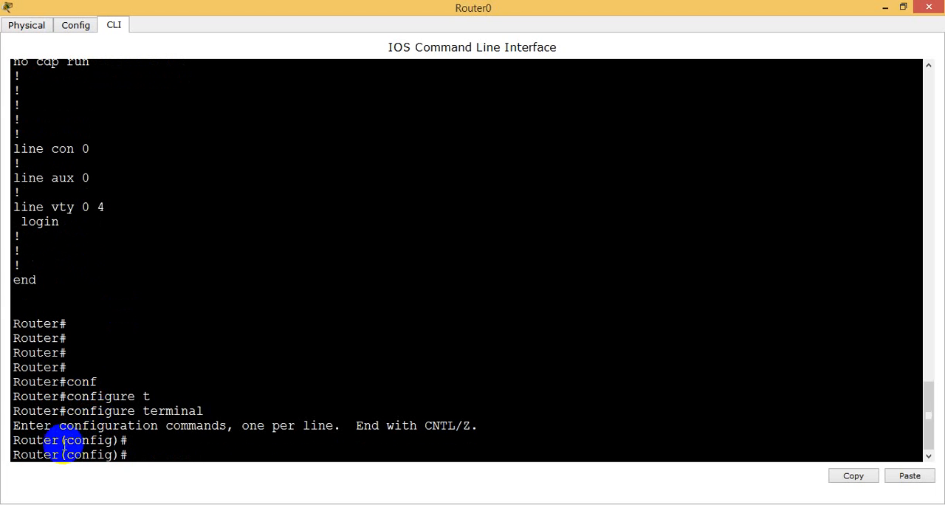
Examine the mode indicator and the hostname part of the global configuration prompt.
{"action": "left_click_drag", "start_coordinate": [61, 441], "coordinate": [130, 441]}
{"action": "left_click_drag", "start_coordinate": [62, 455], "coordinate": [131, 452]}
{"action": "left_click", "coordinate": [133, 454]}
{"action": "left_click_drag", "start_coordinate": [58, 454], "coordinate": [13, 458]}
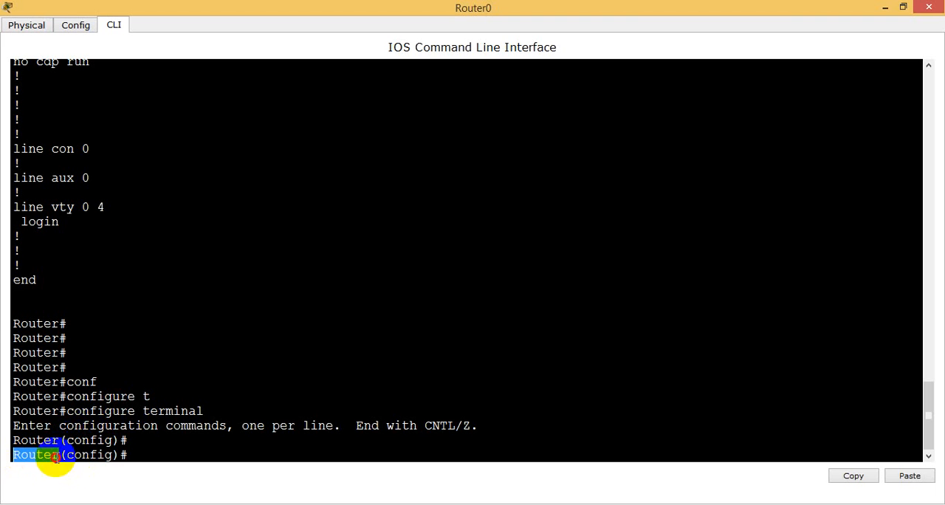
{"action": "right_click", "coordinate": [124, 451]}
{"action": "left_click", "coordinate": [129, 457]}
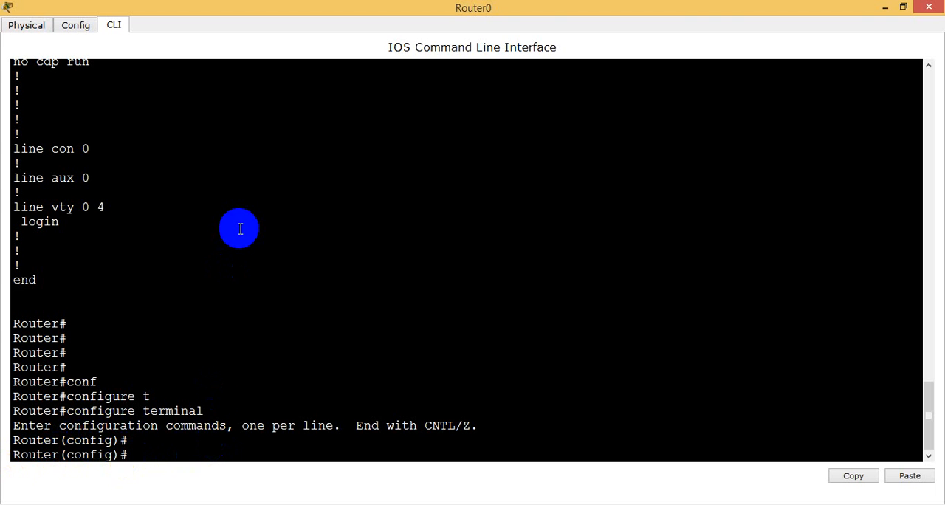
Set the router's hostname to R1 with the hostname command and check the name in the prompt.
{"action": "type", "text": "ho"}
{"action": "key", "text": "Tab"}
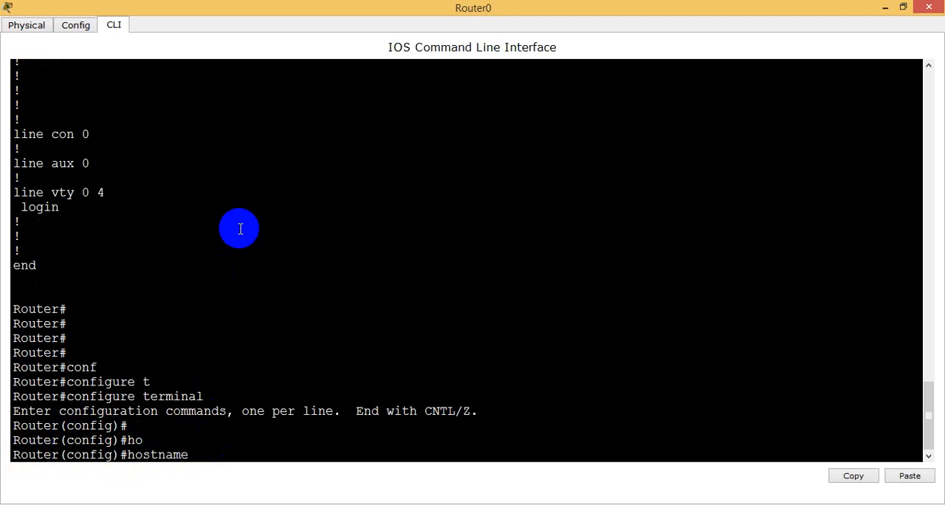
{"action": "type", "text": "R1"}
{"action": "left_click_drag", "start_coordinate": [194, 453], "coordinate": [217, 455]}
{"action": "left_click", "coordinate": [218, 454]}
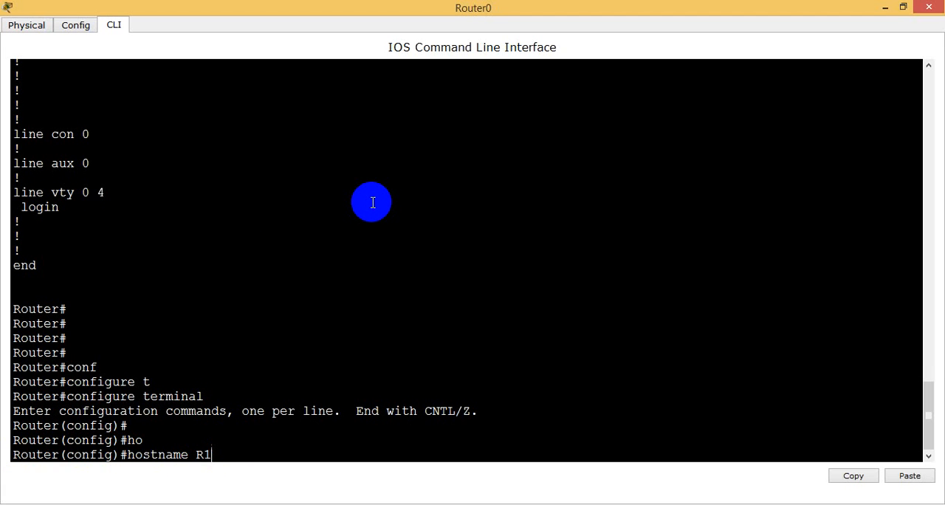
{"action": "key", "text": "Return"}
{"action": "key", "text": "Return"}
{"action": "key", "text": "Return"}
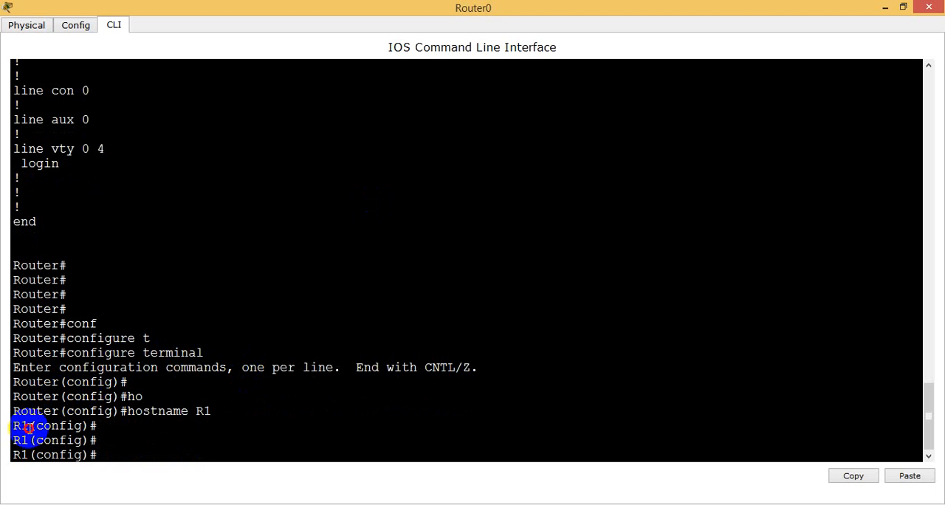
{"action": "left_click_drag", "start_coordinate": [28, 426], "coordinate": [12, 453]}
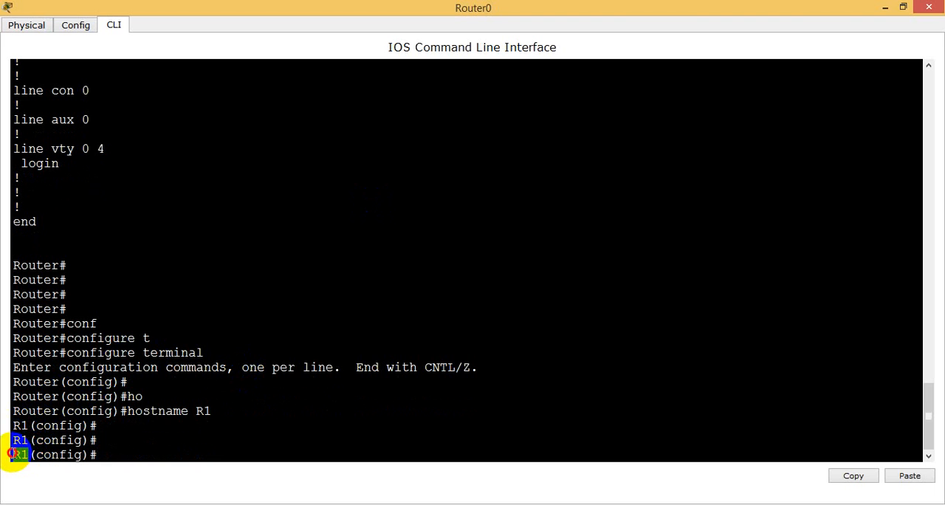
{"action": "left_click", "coordinate": [25, 455]}
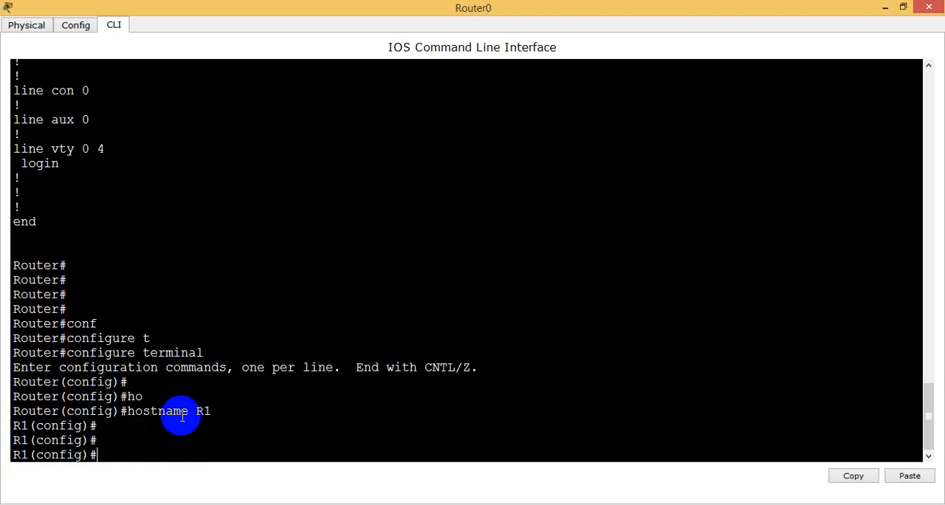